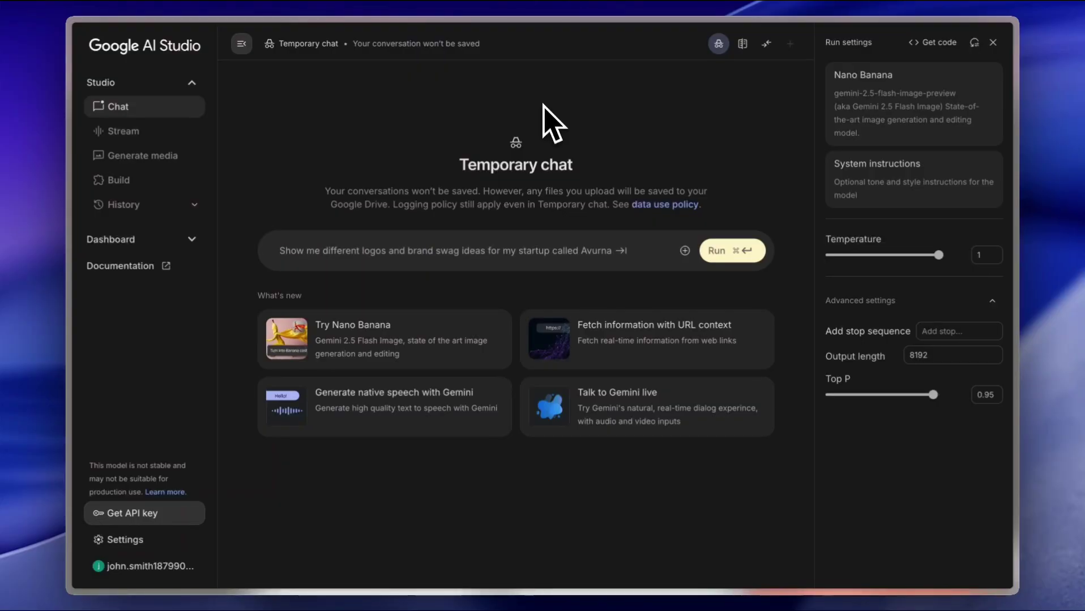
Step: Check the model list and keep Nano Banana as the selected model
mouse_move(82, 91)
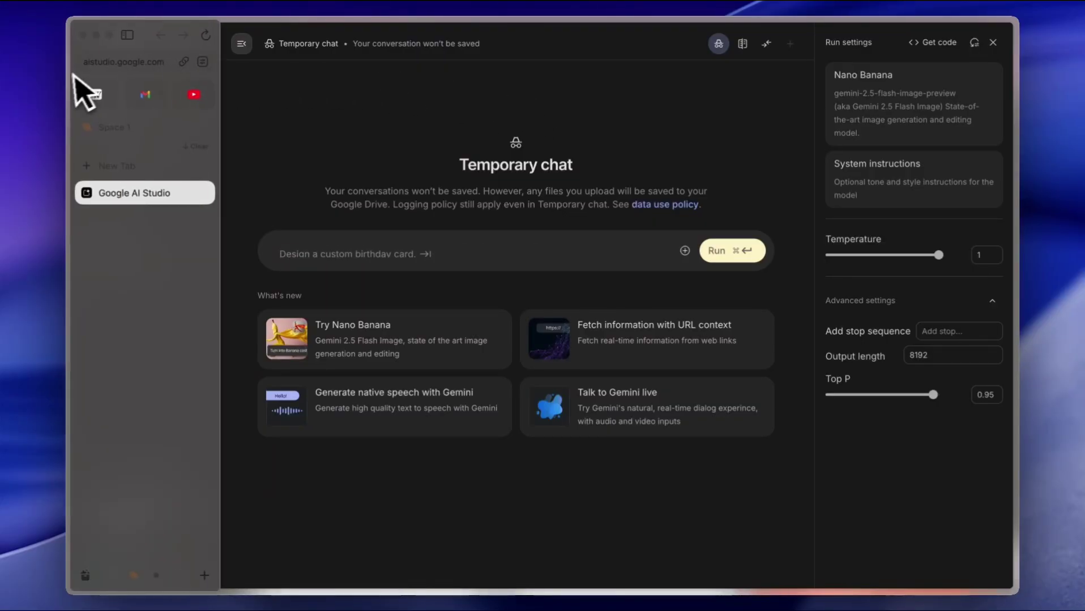
left_click(110, 63)
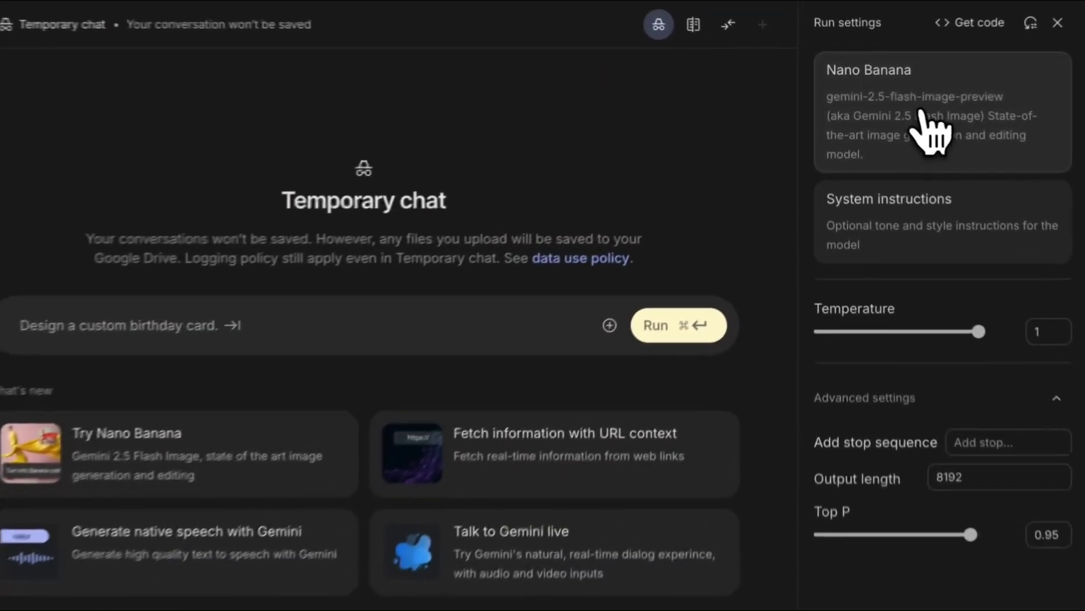
left_click(904, 116)
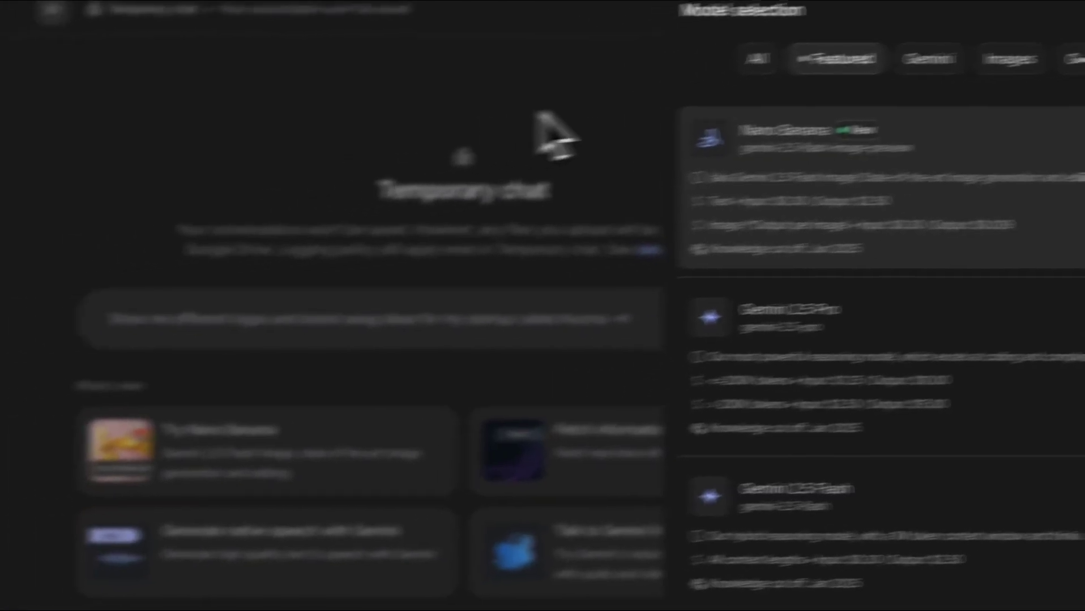
left_click(436, 127)
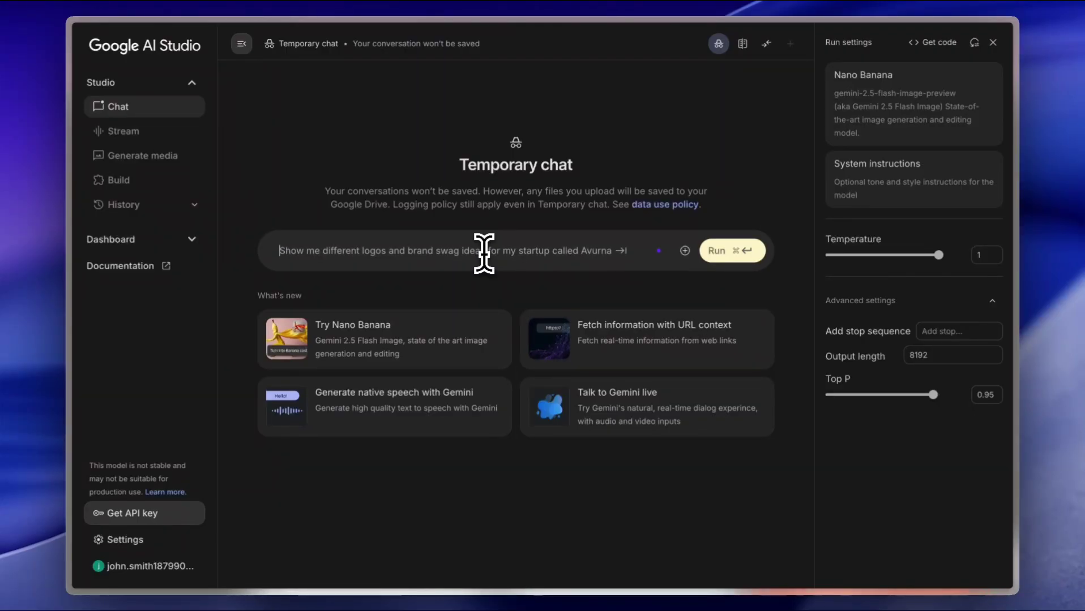
Step: Attach the black sofa photo pexels-pixabay-276583.jpg and accept the media usage terms
left_click(685, 250)
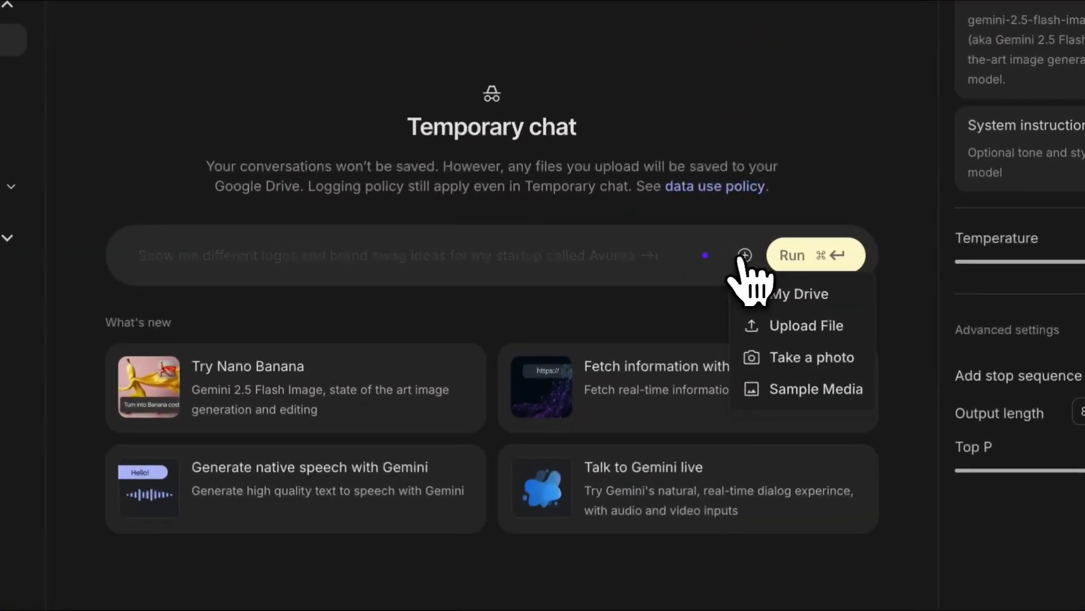
left_click(791, 328)
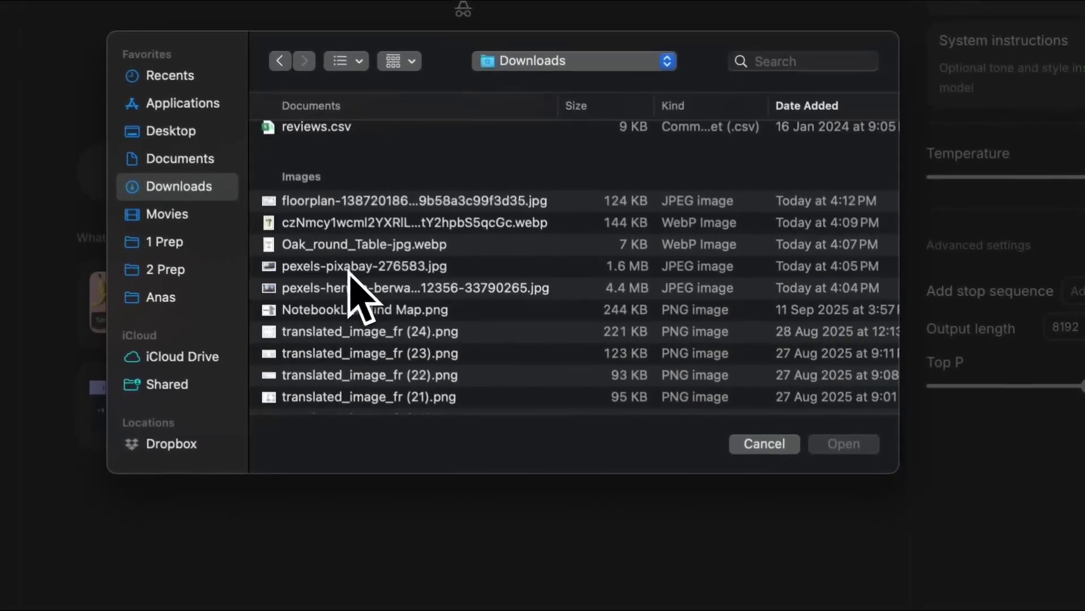
left_click(423, 264)
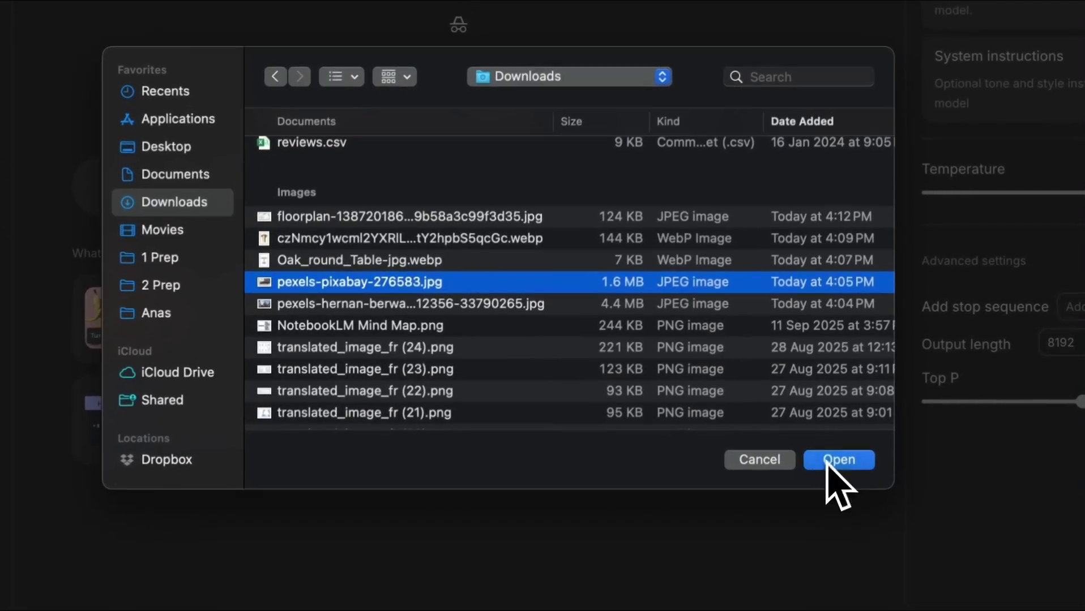
left_click(826, 464)
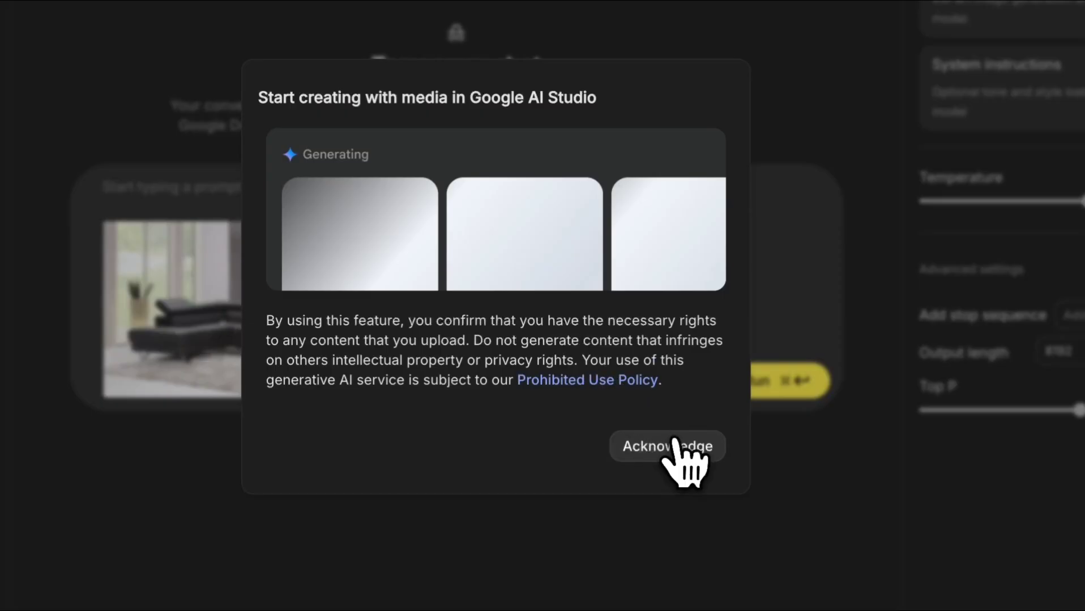
left_click(674, 442)
Step: Attach the floral pattern image and write 'replace the sofa color with this floral pattern'
left_click(706, 382)
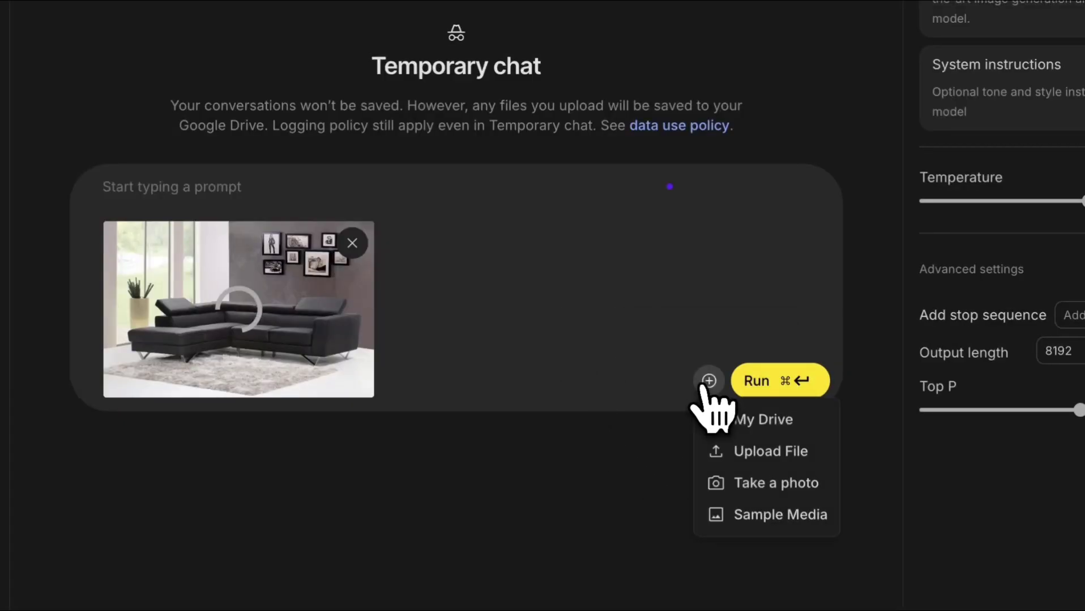
left_click(770, 452)
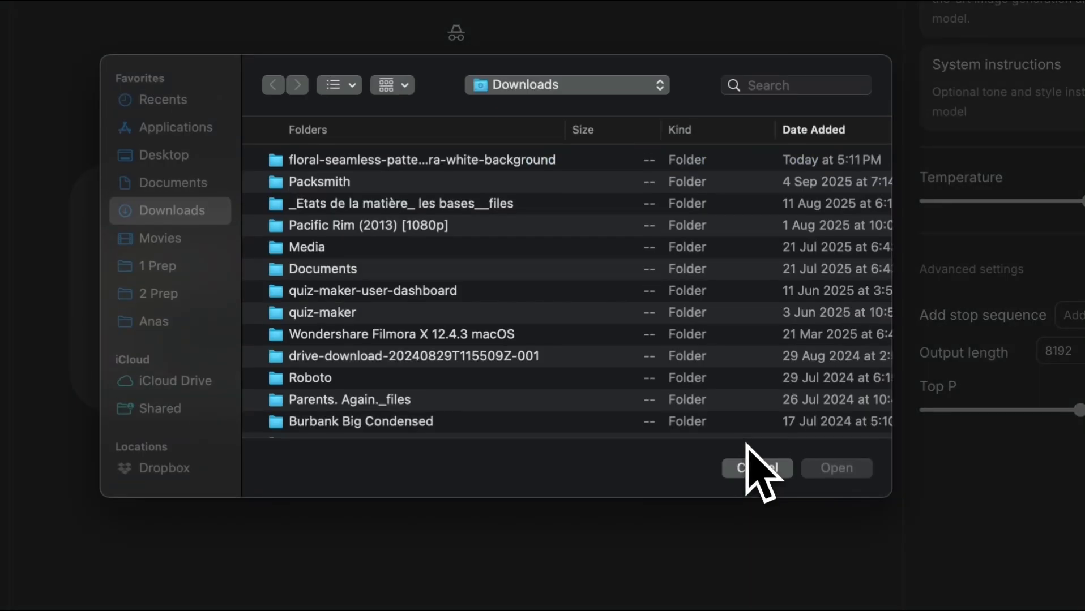
left_click(337, 164)
double_click(349, 169)
double_click(342, 287)
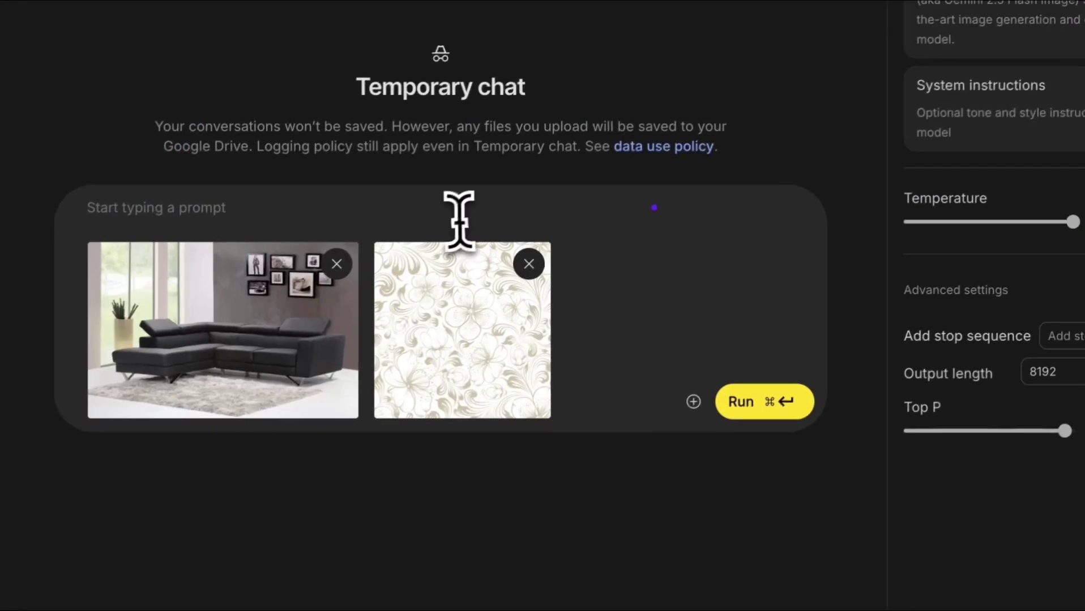
left_click(460, 220)
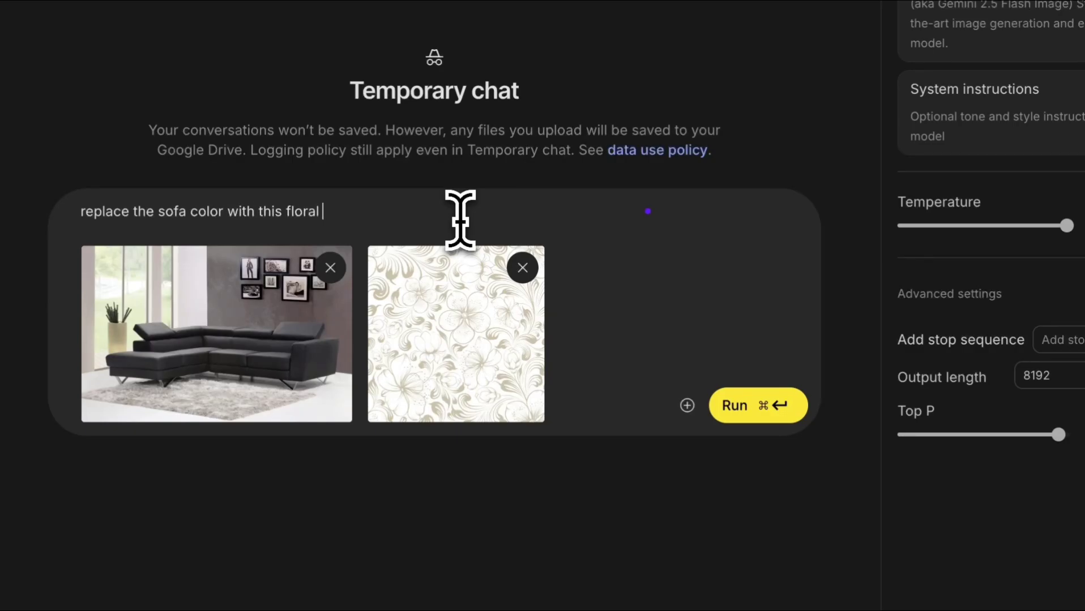
type("tern")
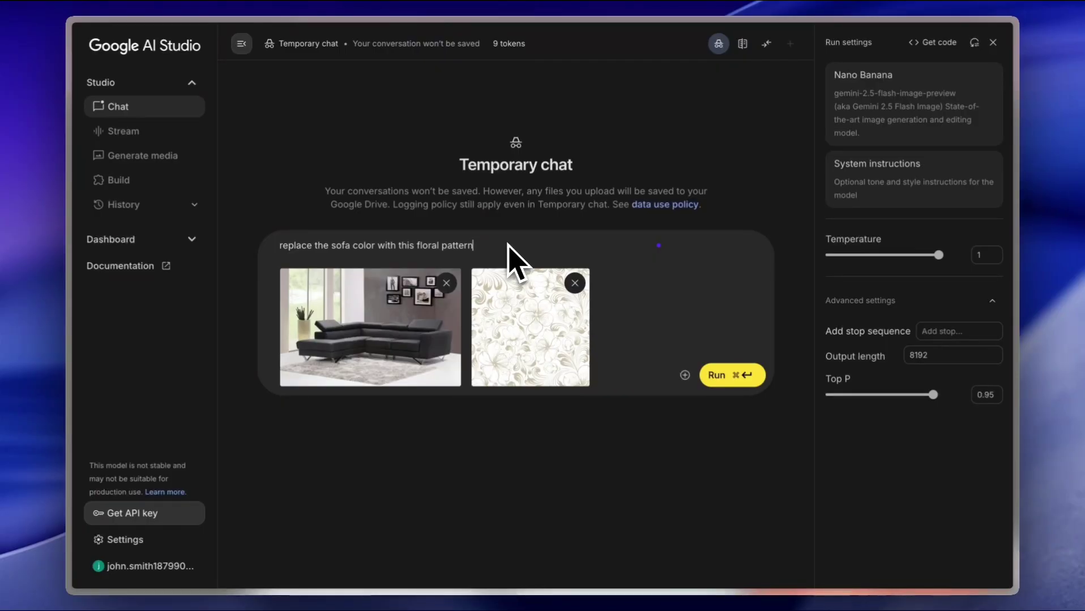
Step: Generate the floral-pattern sofa and inspect the result in the full-size viewer
left_click(736, 377)
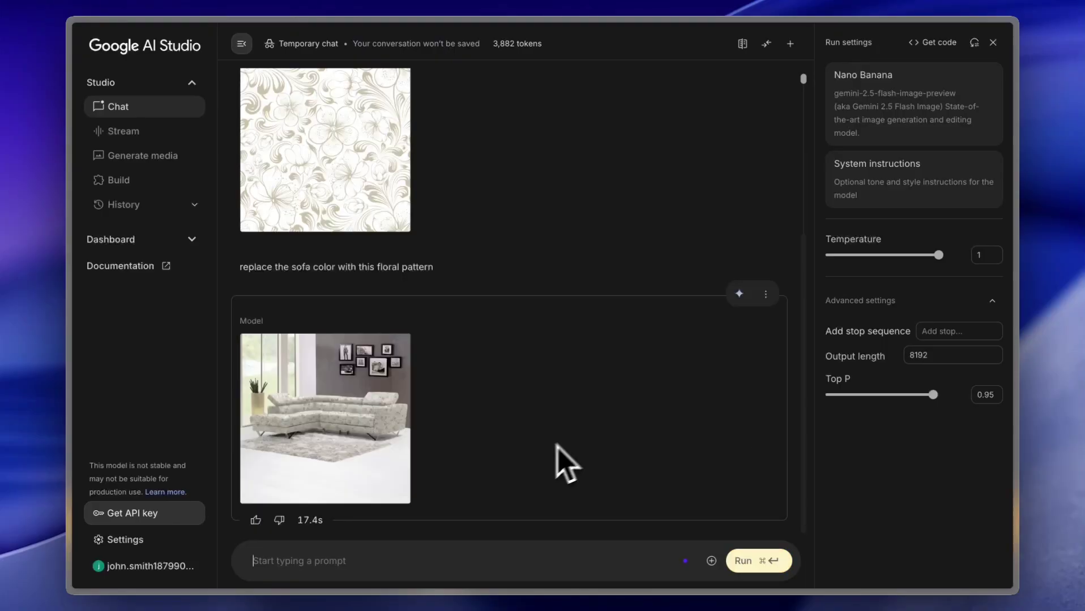
mouse_move(342, 419)
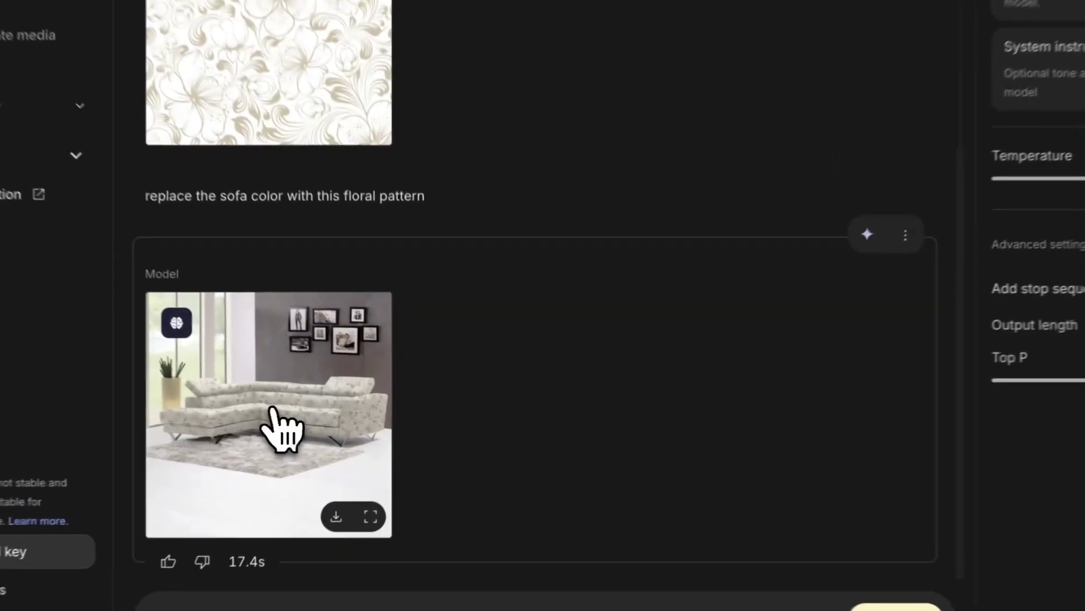
left_click(329, 419)
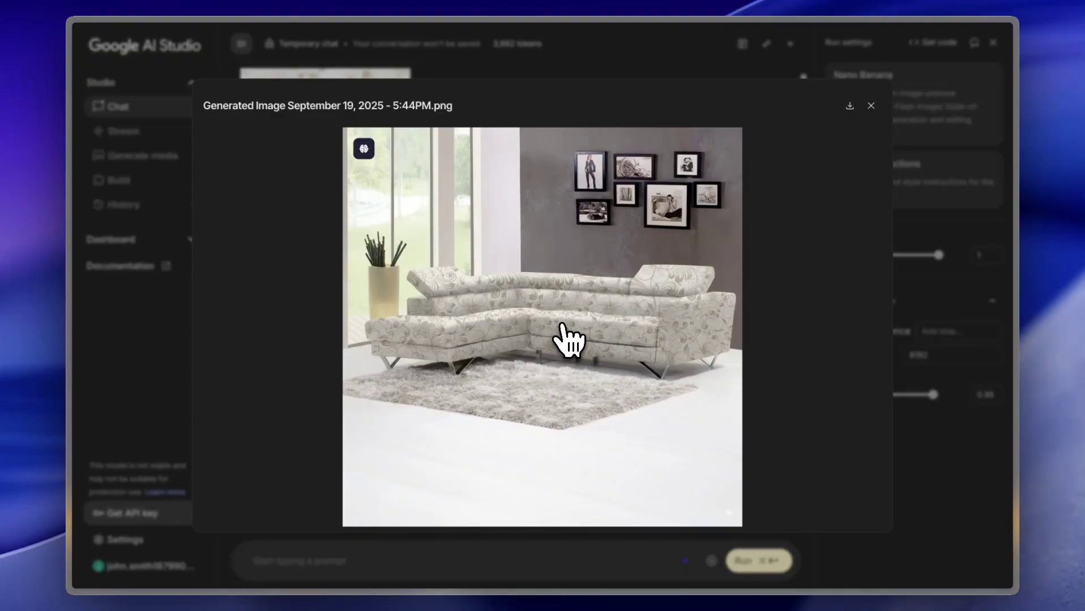
left_click(871, 105)
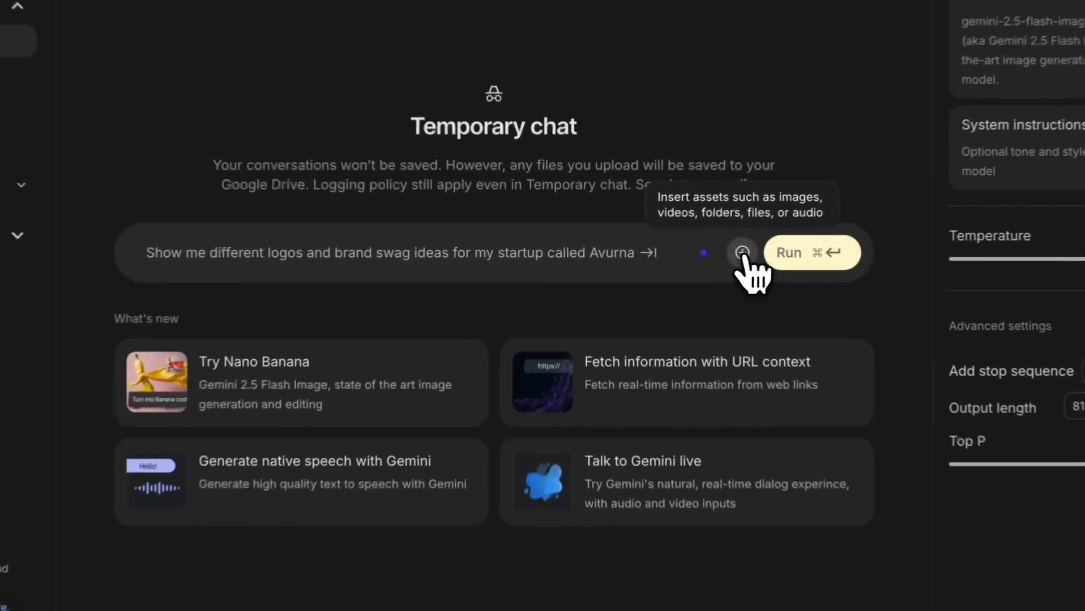
Step: Attach the round table photo 11242430.jpg to the new chat
left_click(685, 251)
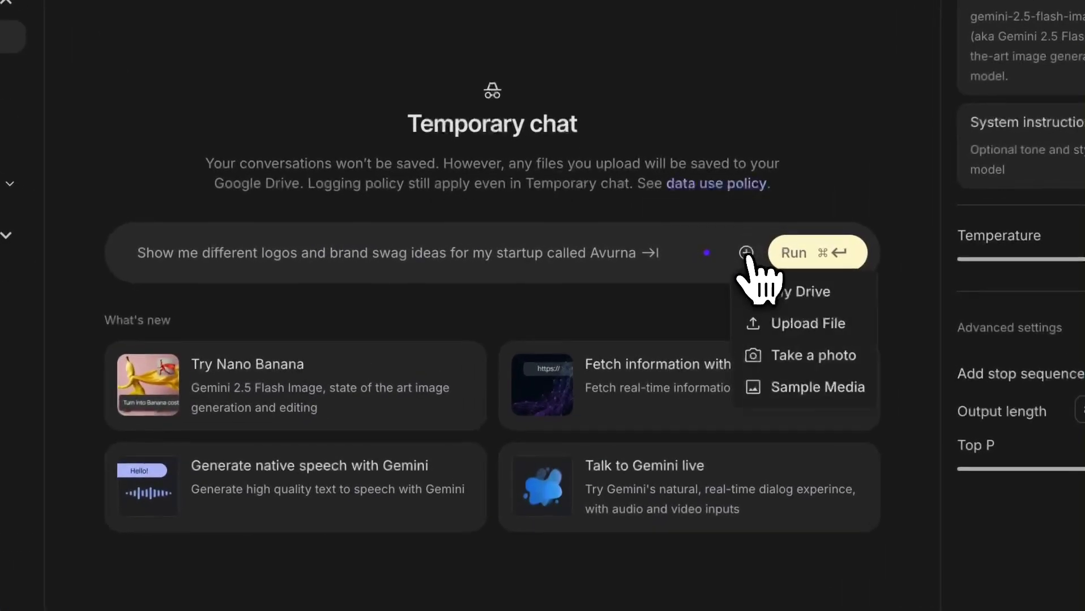
left_click(717, 296)
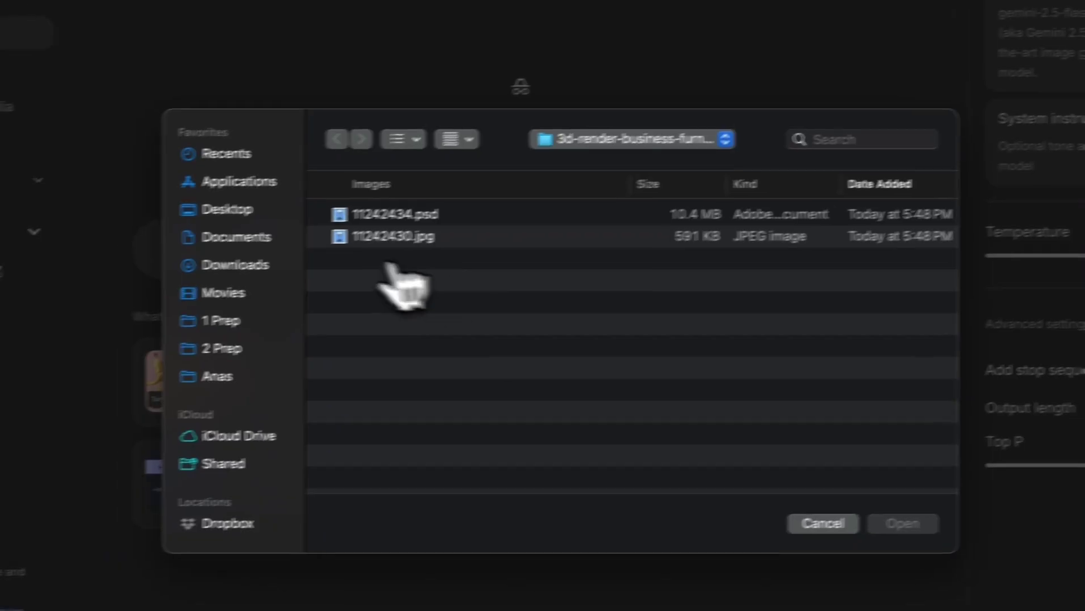
left_click(449, 229)
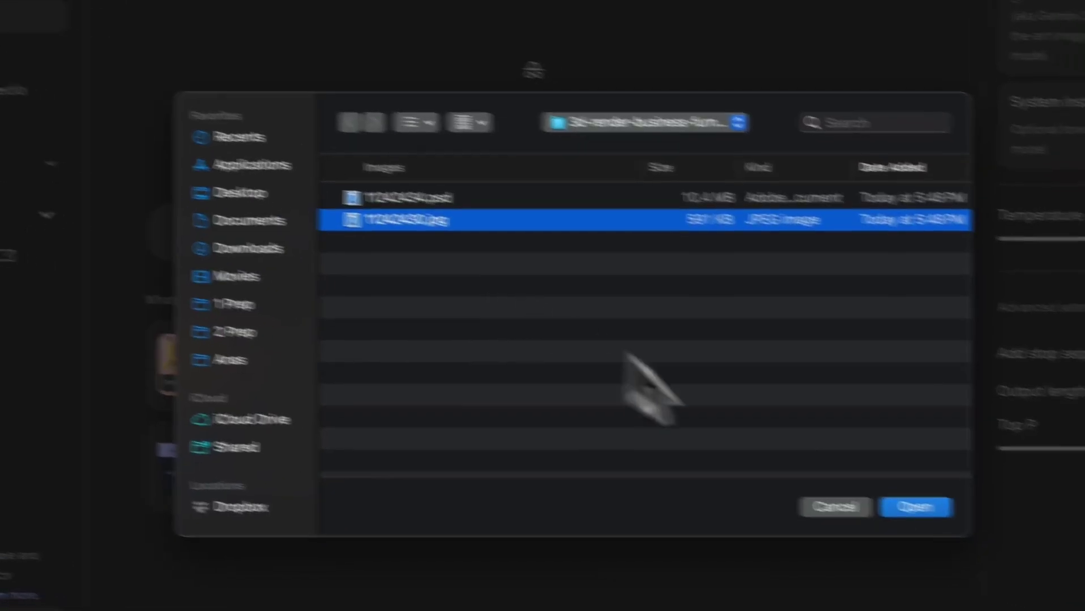
left_click(959, 516)
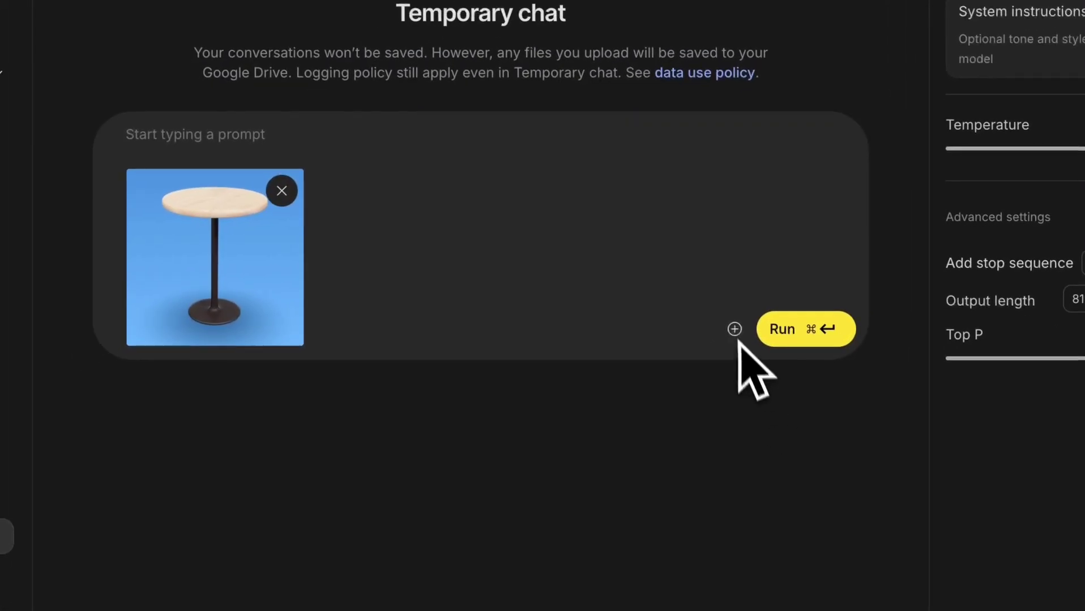
Step: Attach the sofa-on-carpet photo from Downloads and write 'put this table on the carpet'
left_click(675, 394)
left_click(793, 400)
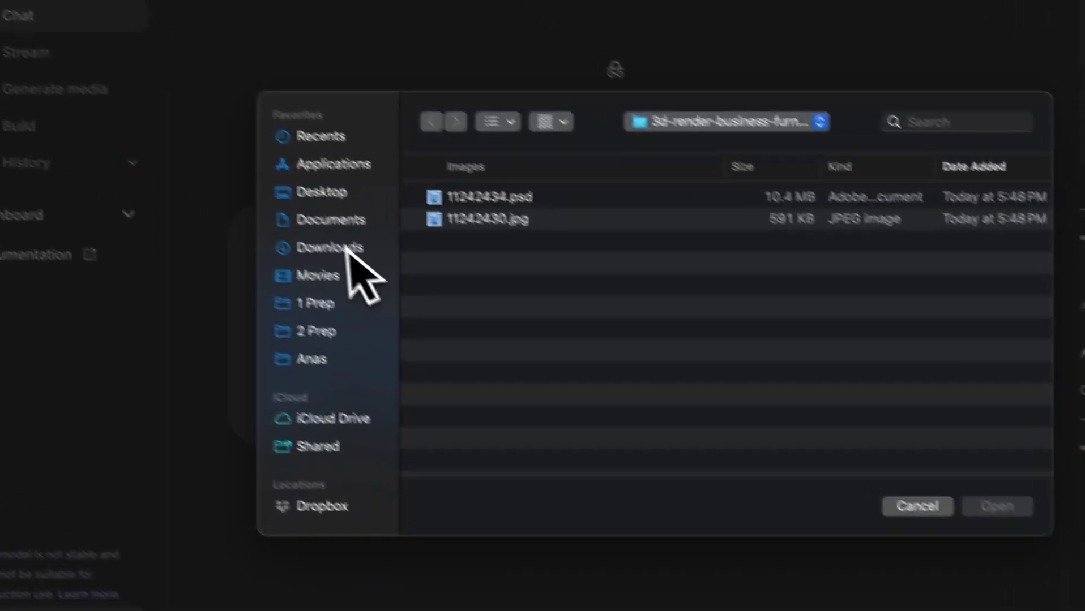
left_click(340, 248)
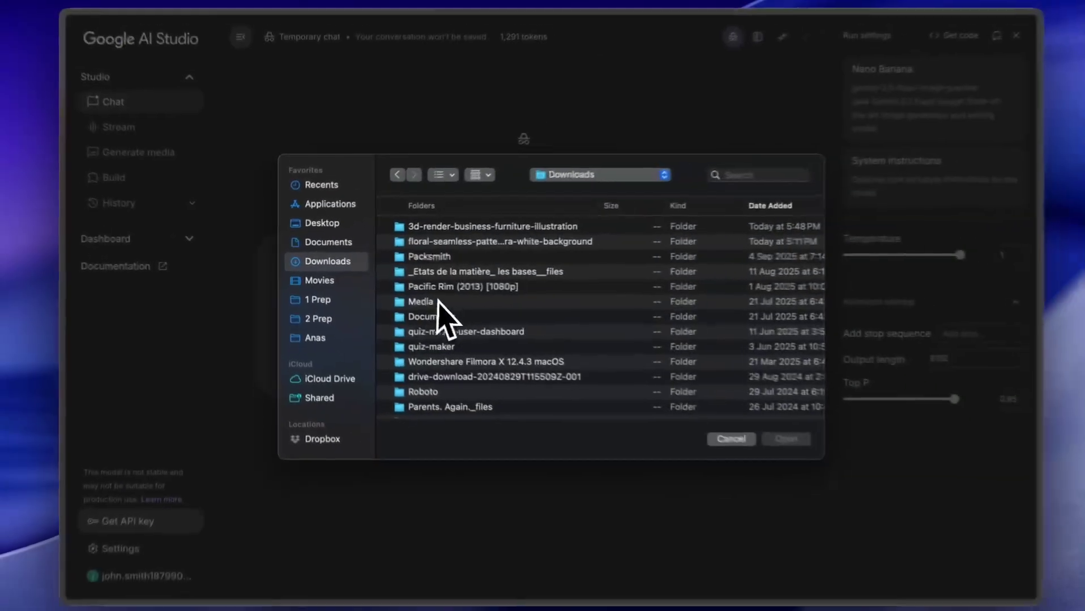
scroll(622, 340, "down", 5)
left_click(498, 345)
left_click(996, 506)
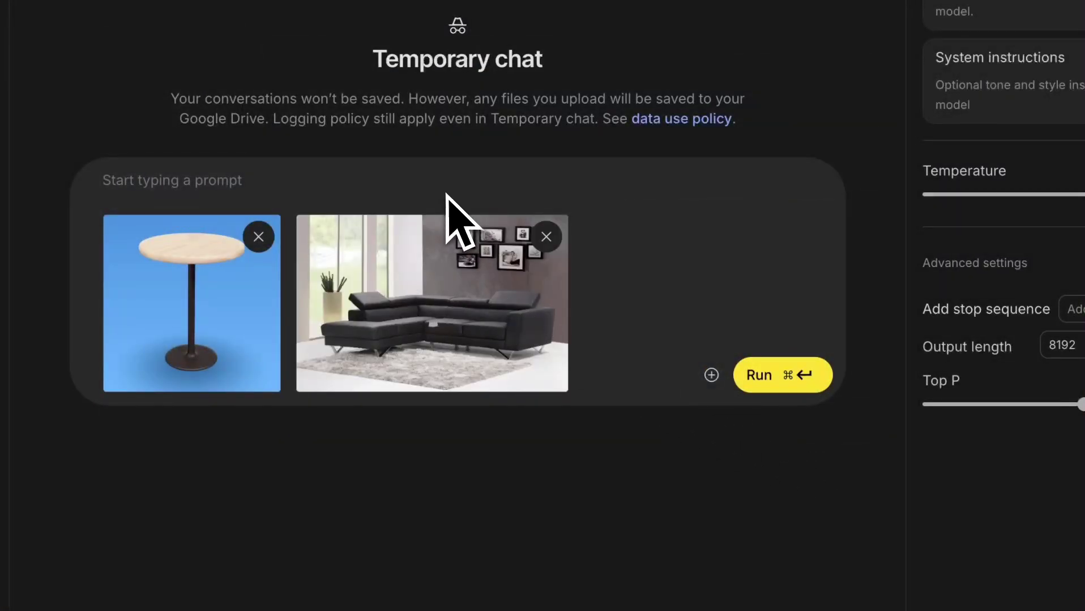
left_click(265, 177)
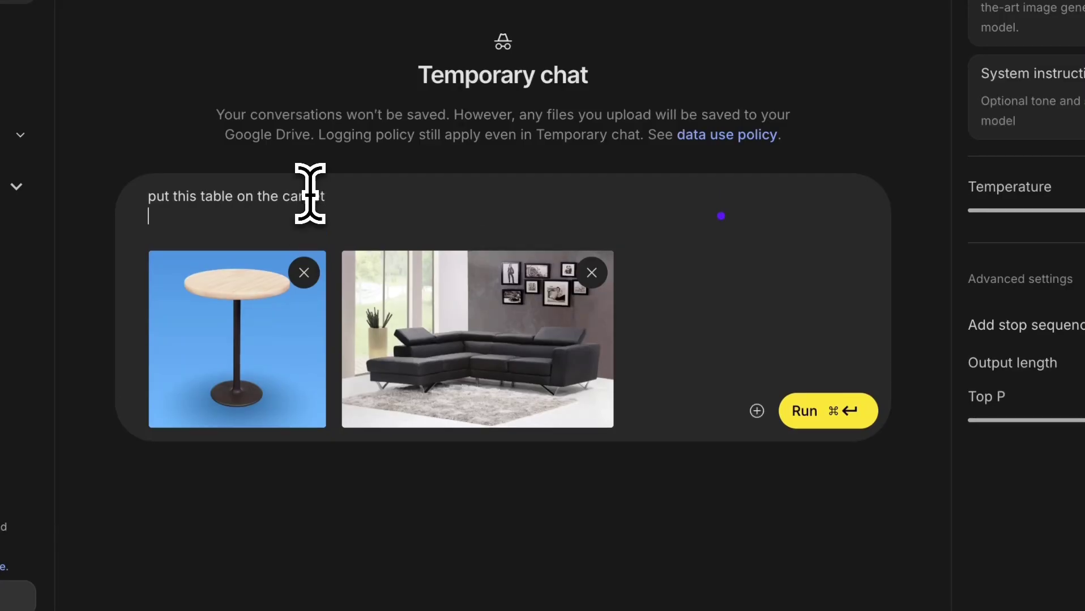
Step: Send the 'put this table on the carpet' request
left_click(815, 391)
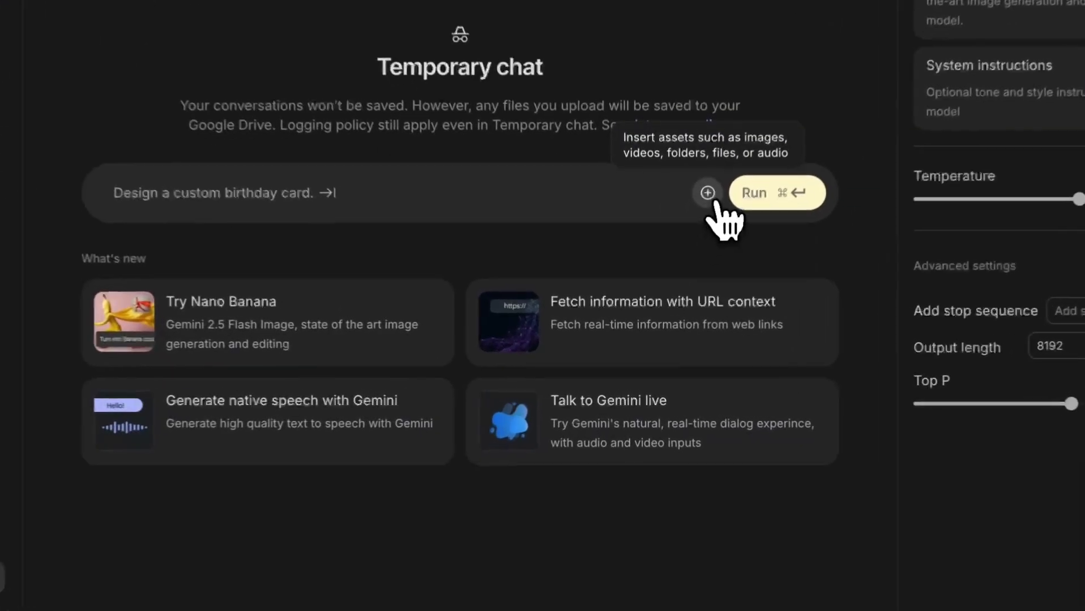
Step: Attach the Egyptian pillar image to a new prompt
left_click(684, 250)
left_click(743, 261)
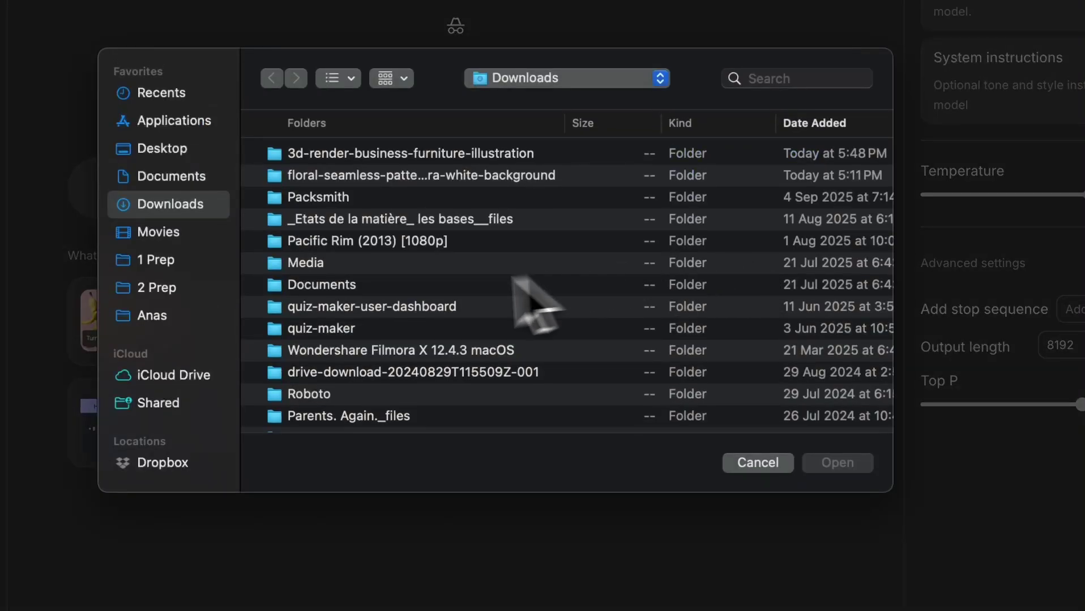
left_click(827, 468)
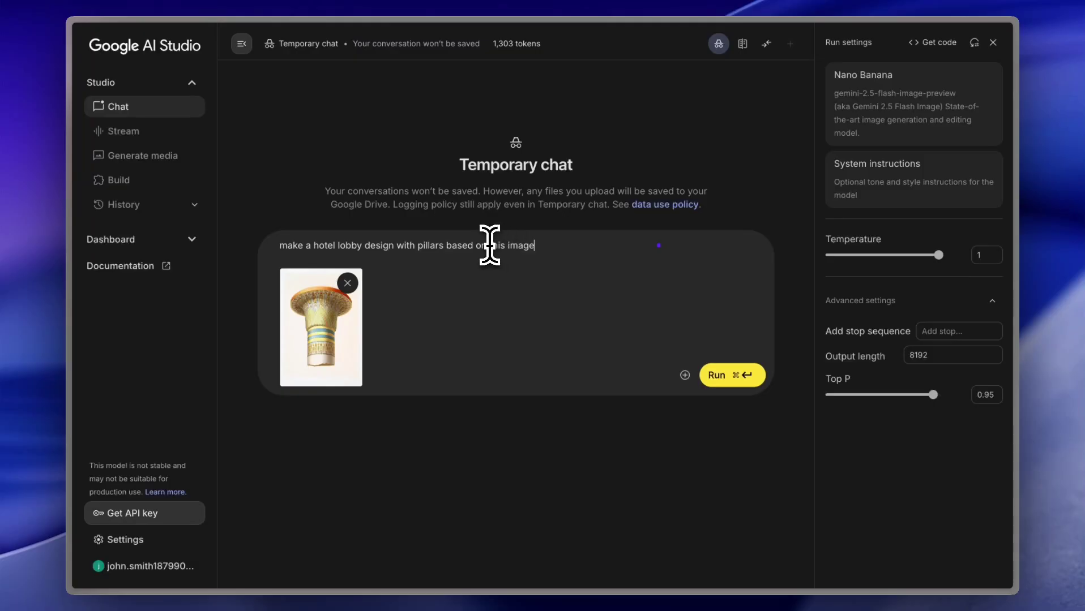
Step: Send the hotel-lobby-with-pillars request and start a follow-up prompt
left_click(720, 376)
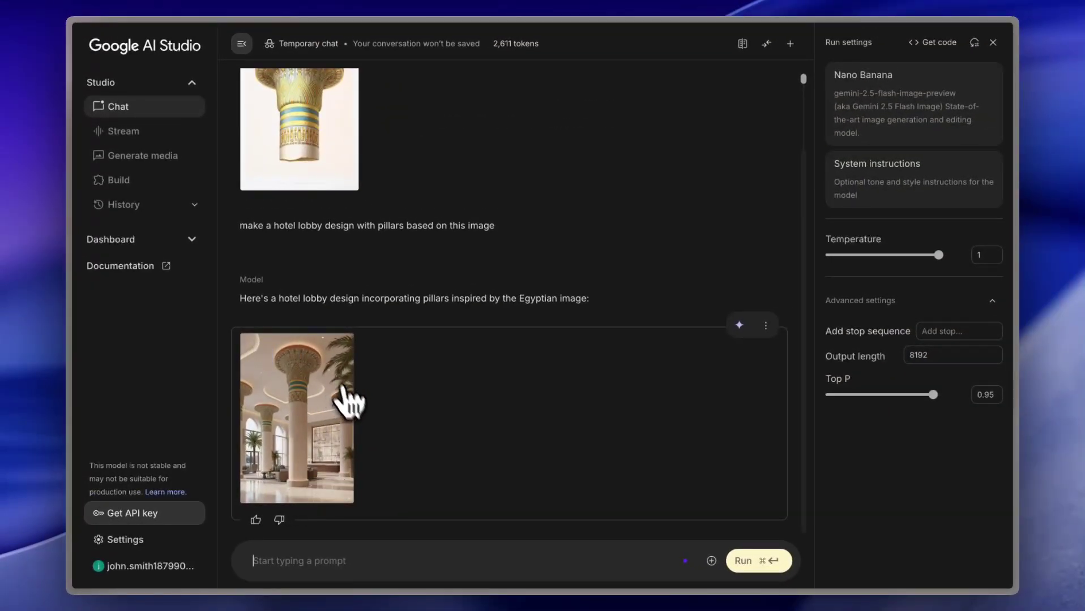
left_click(445, 564)
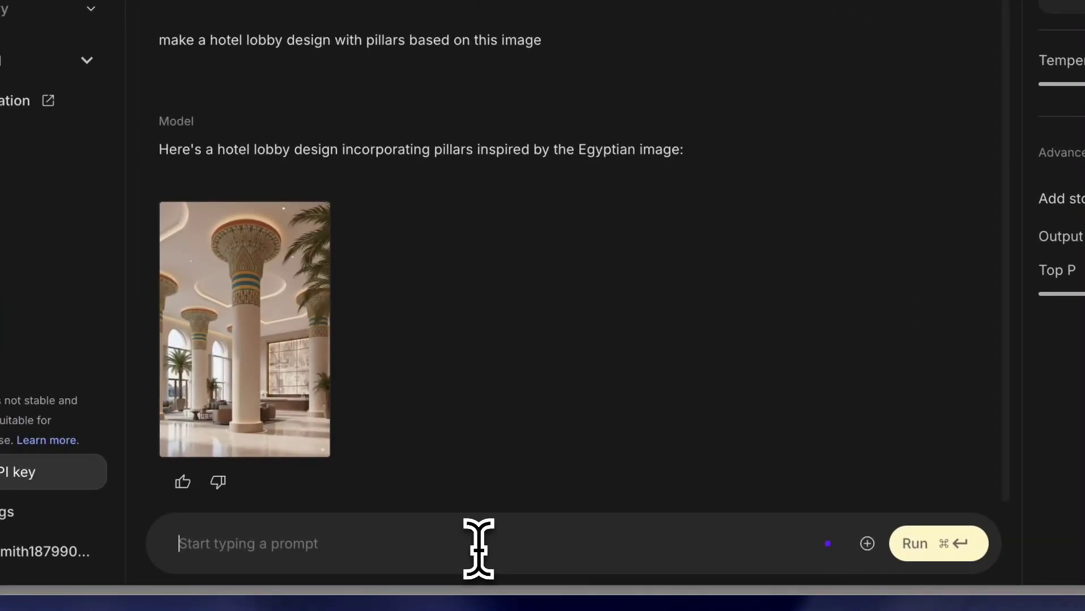
Step: Request 'add a fountain next to the pillar', then write 'expand the view to include the whole lobby'
type("add a fountain next to the p")
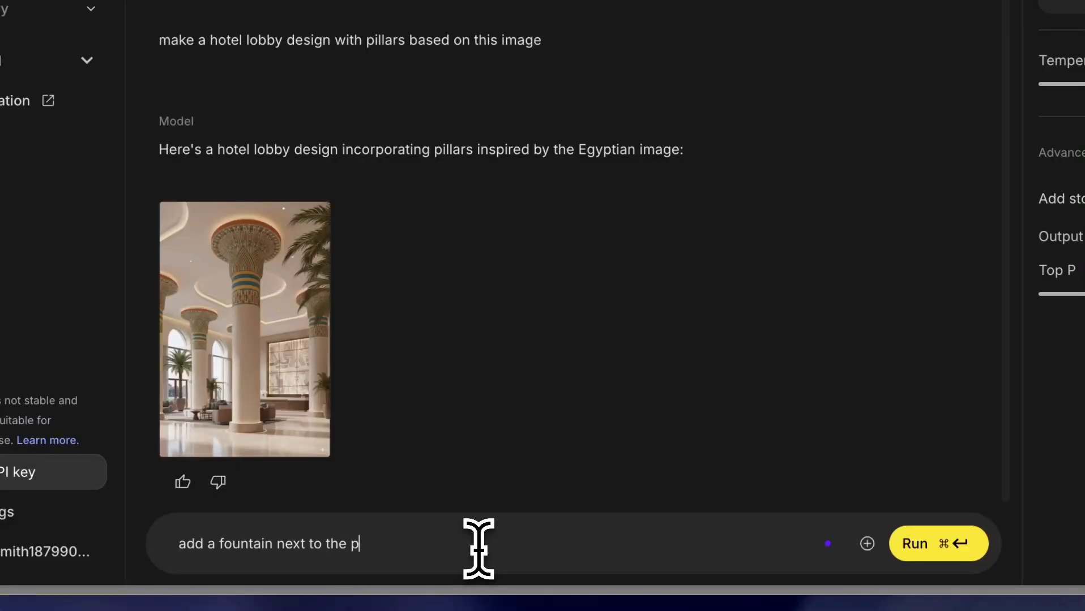
type("ar")
key("Return")
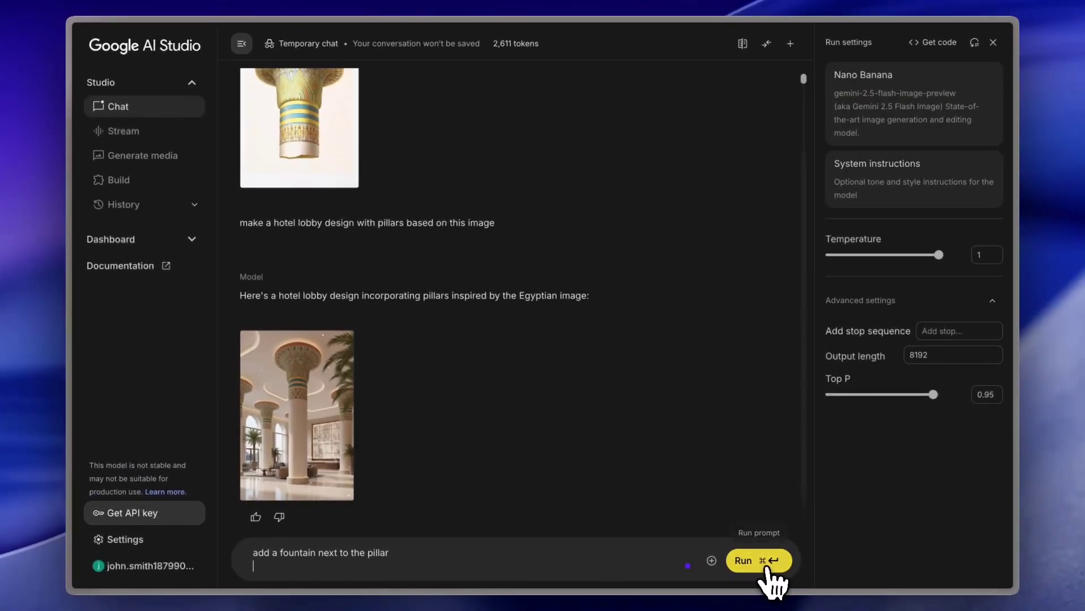
left_click(947, 545)
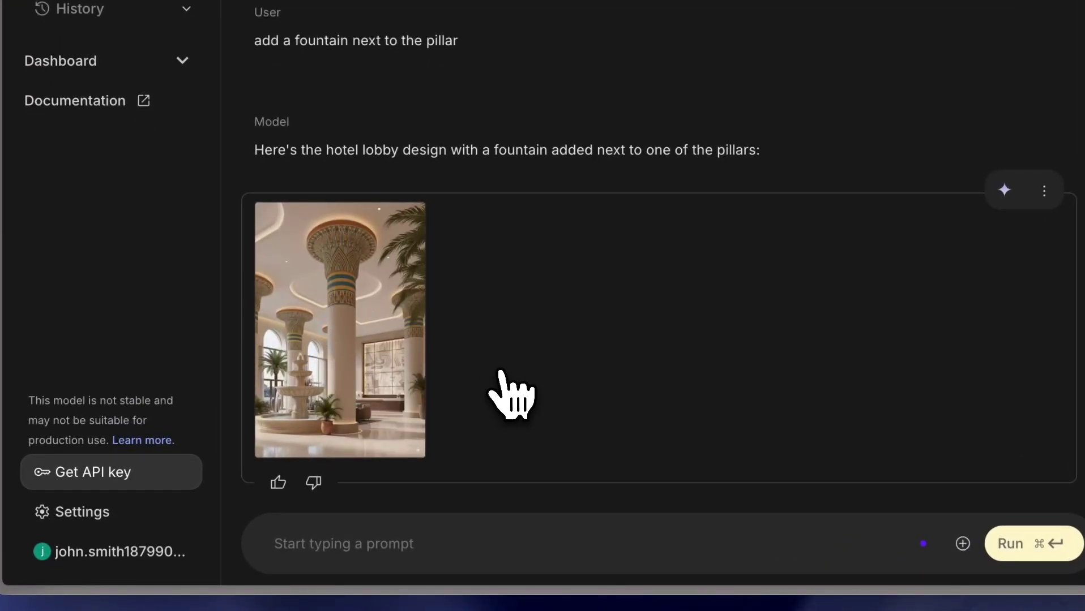
left_click(461, 540)
type("e")
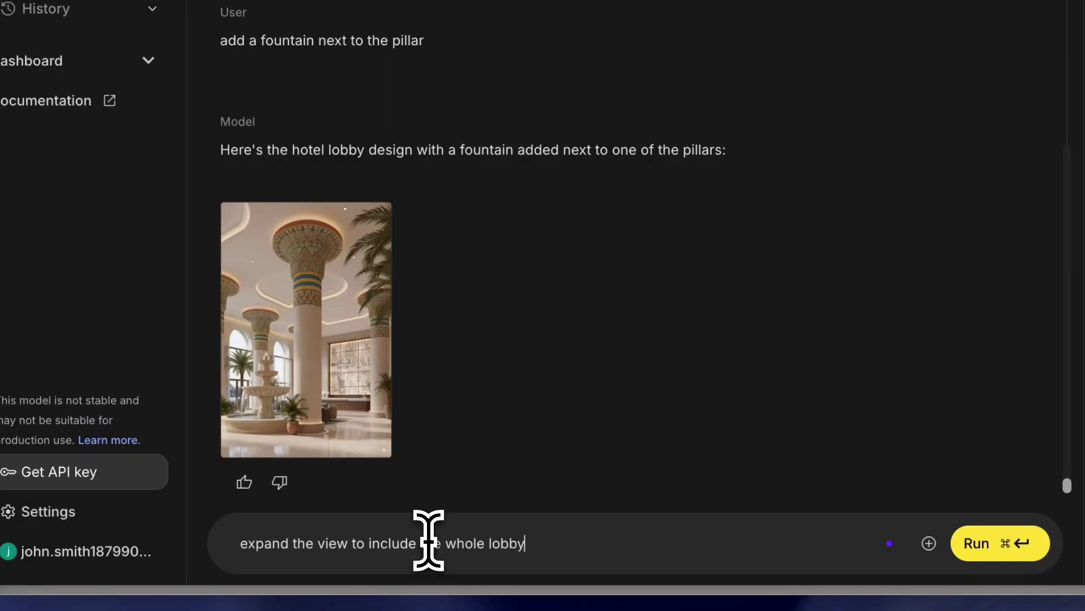
Step: Expand to the whole lobby, request 'create a CAD design for this lobby', and view it full size
left_click(969, 545)
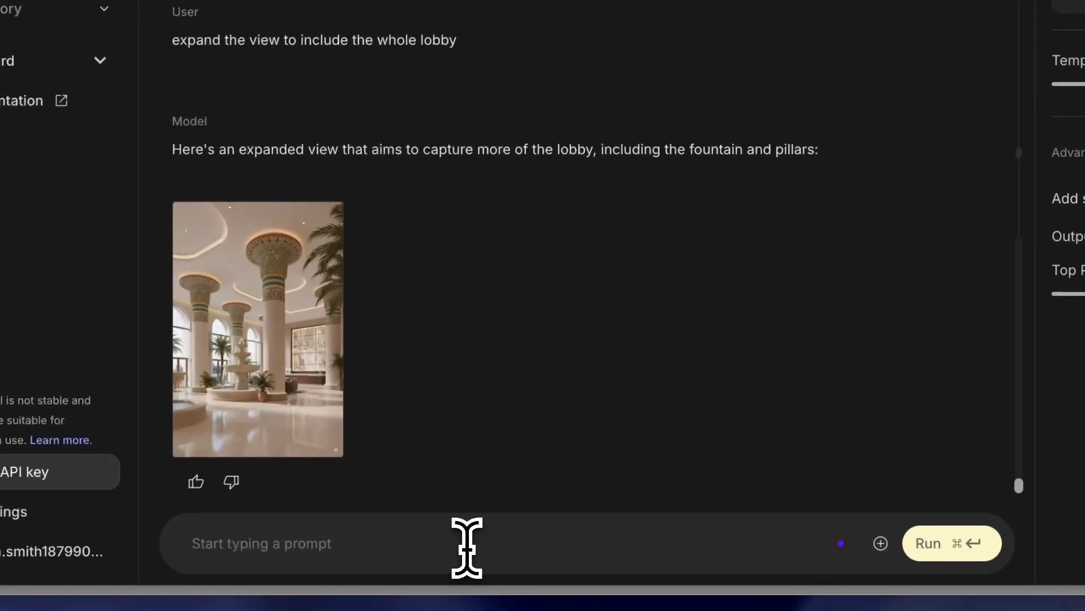
type("cre")
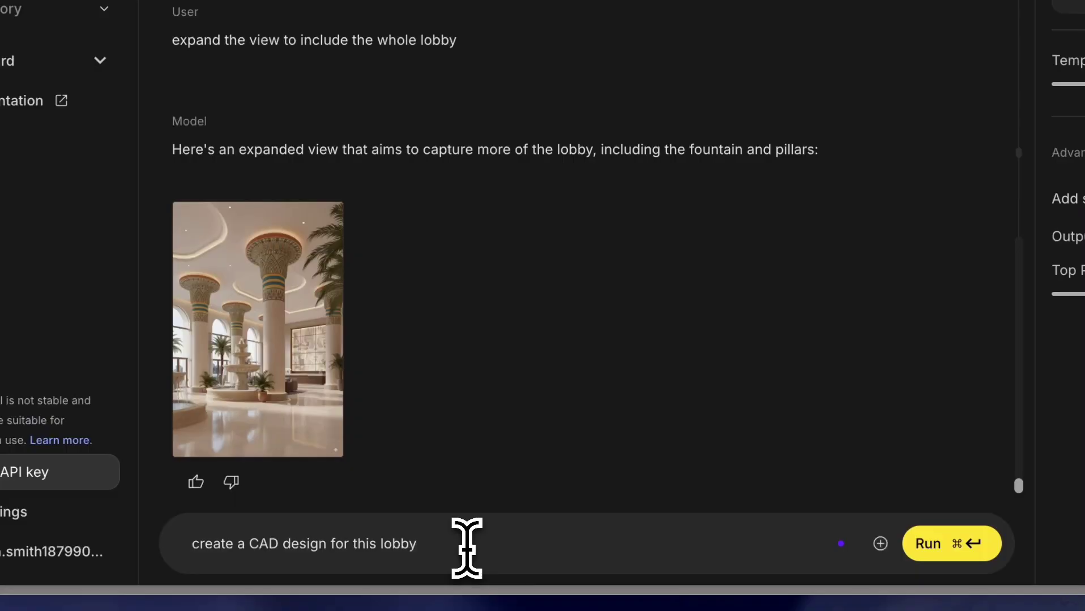
left_click(943, 544)
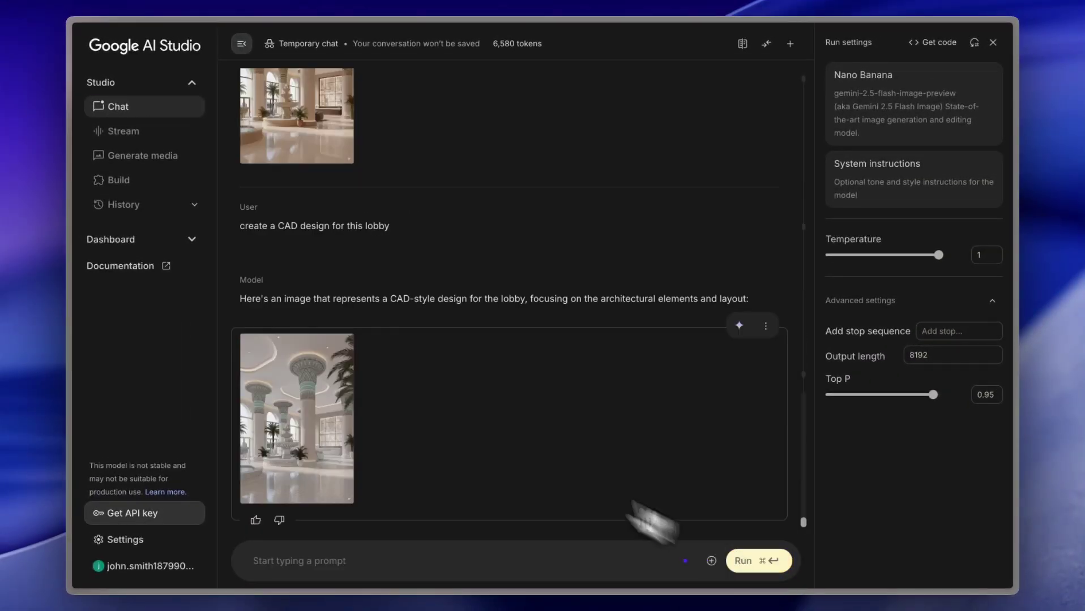
left_click(336, 392)
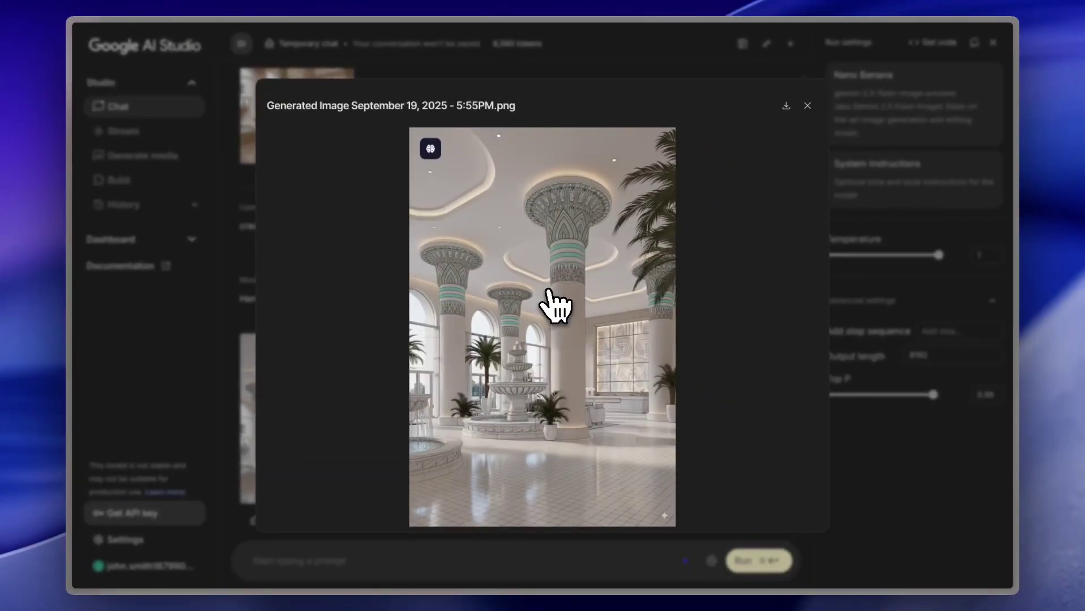
left_click(808, 107)
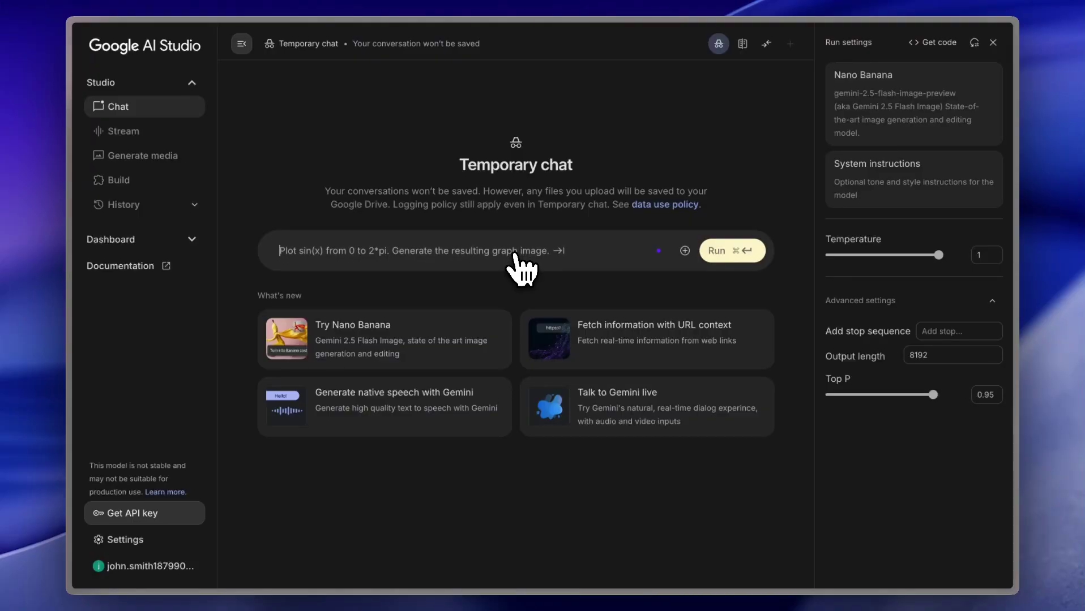
Step: Attach and preview the floor plan sketch, then type 'give me a 3d render of this floor plan'
left_click(685, 251)
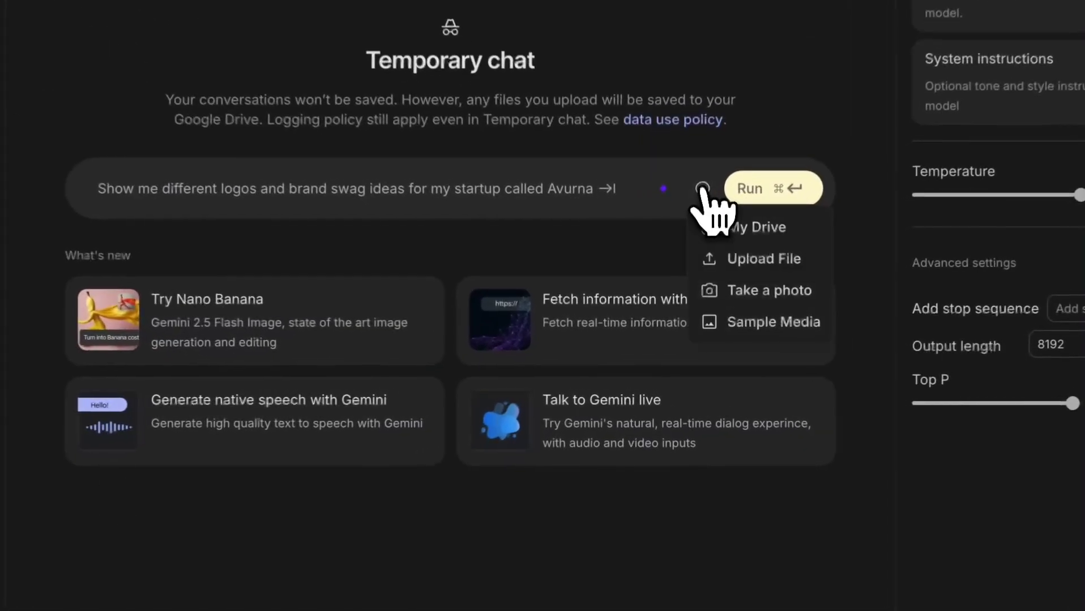
left_click(758, 263)
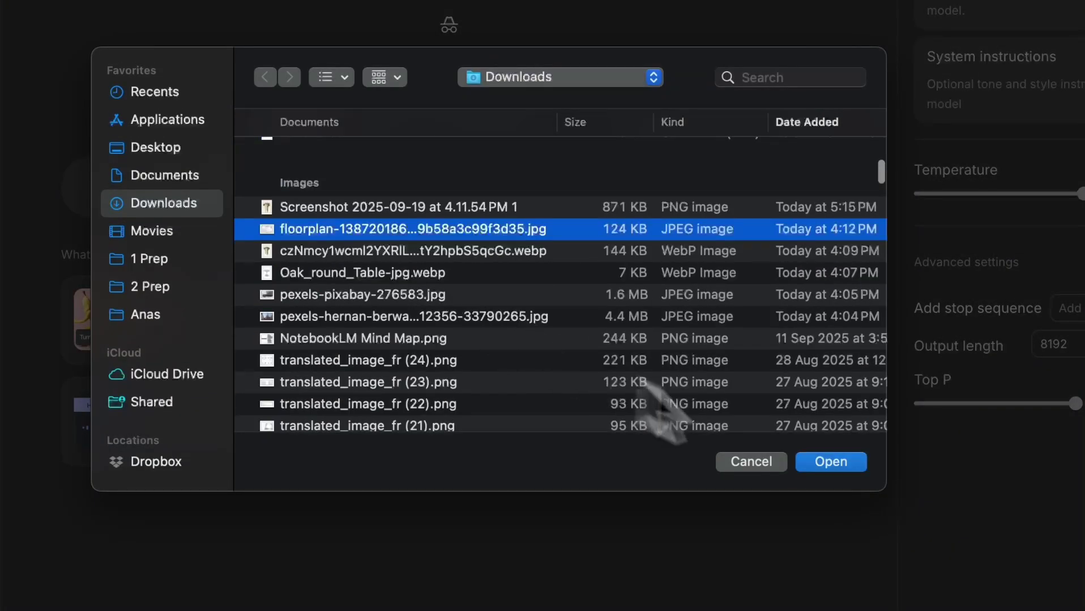
left_click(830, 463)
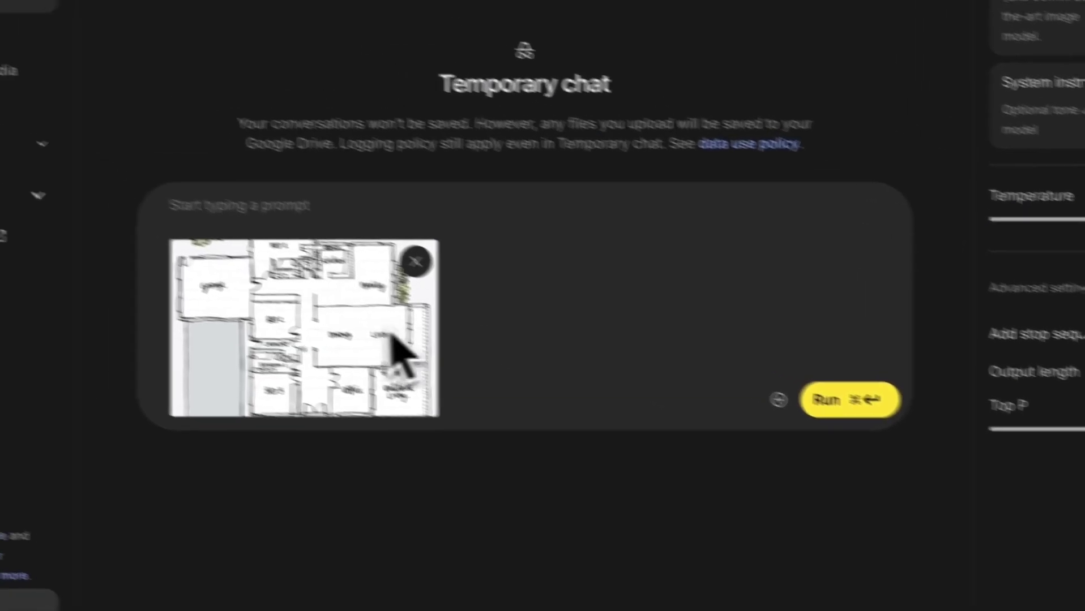
mouse_move(309, 328)
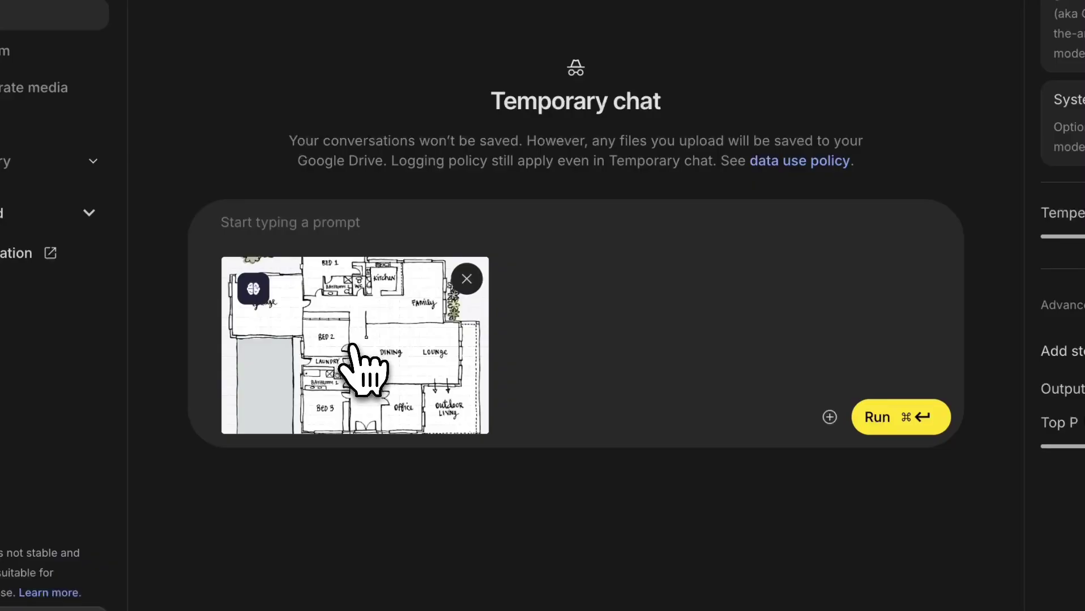
left_click(352, 346)
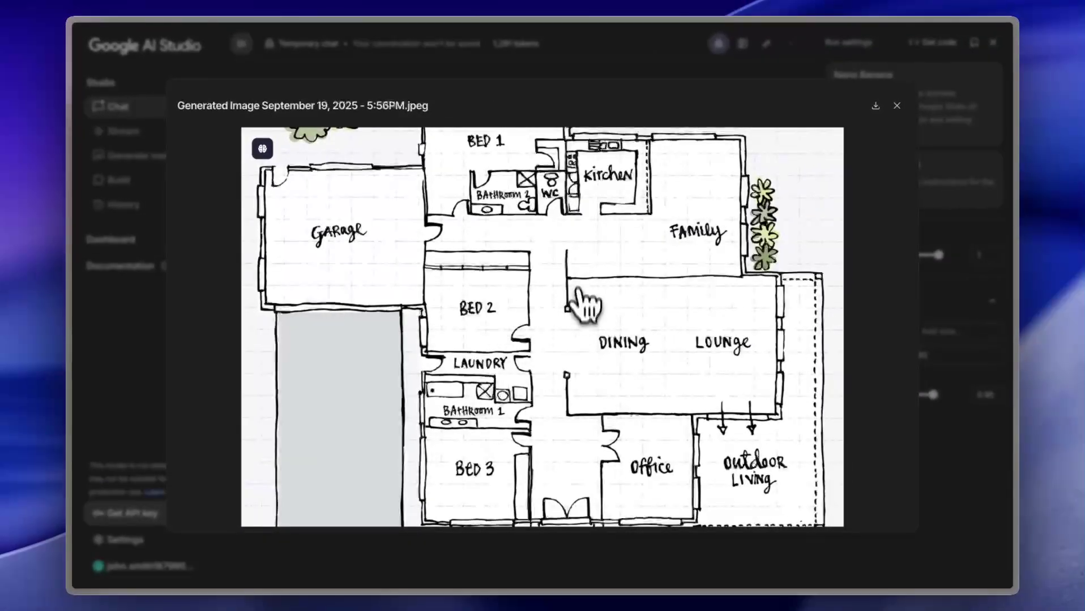
left_click(897, 106)
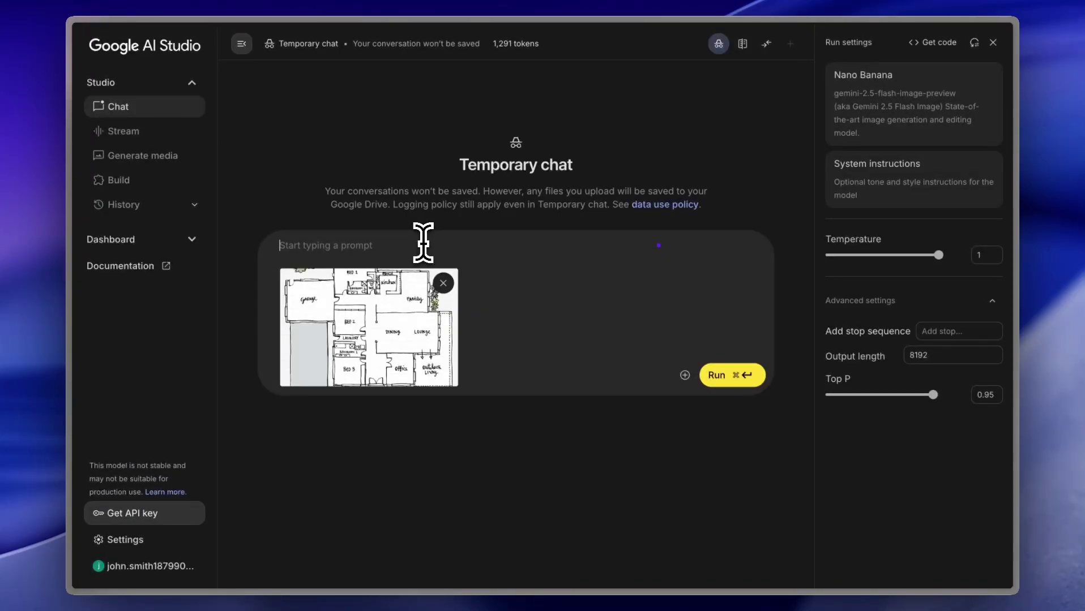
type("ive me a 3d render of t")
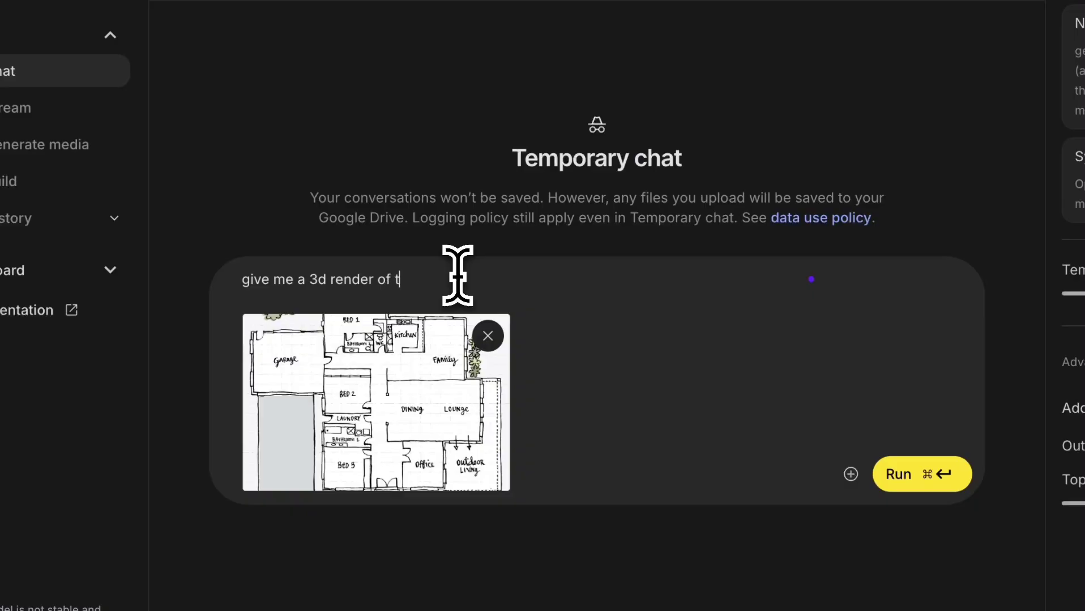
type("floor plan")
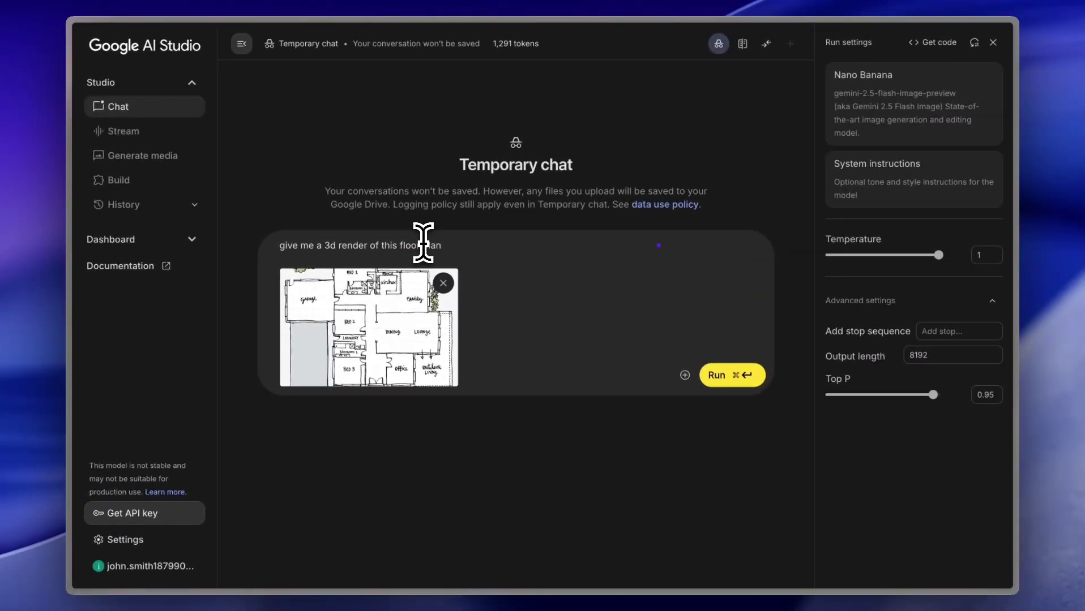
Step: Generate the 3D floor plan render and inspect it in the full-size viewer
left_click(728, 375)
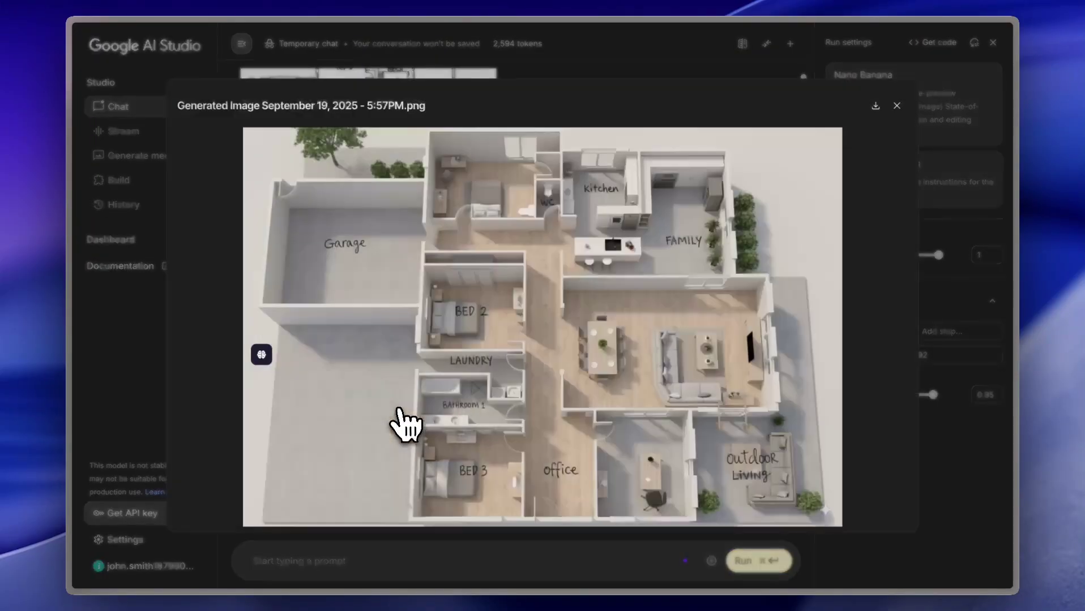
left_click(399, 422)
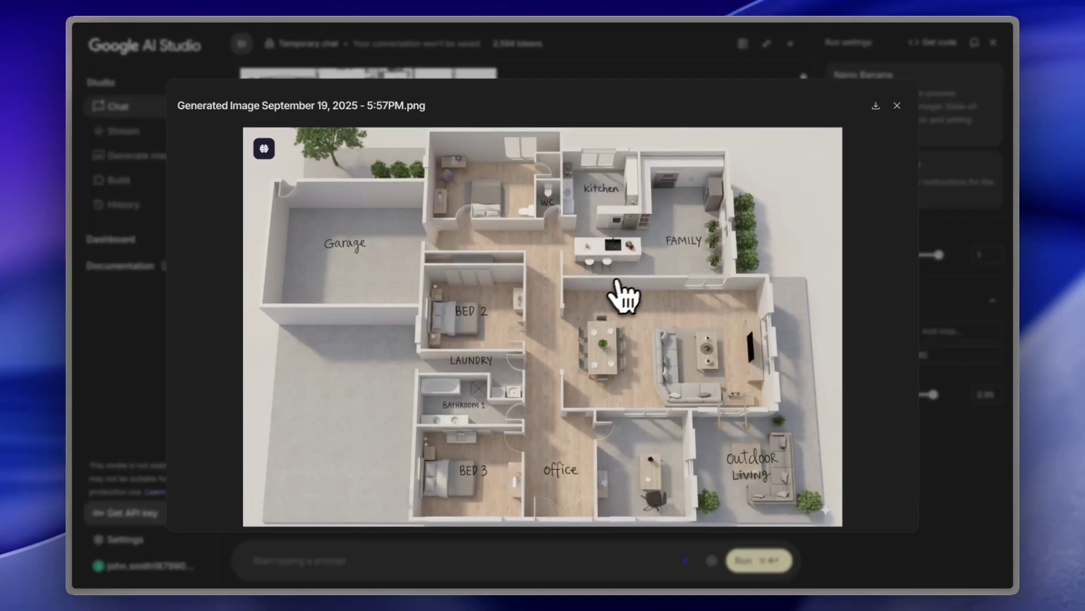
left_click(896, 106)
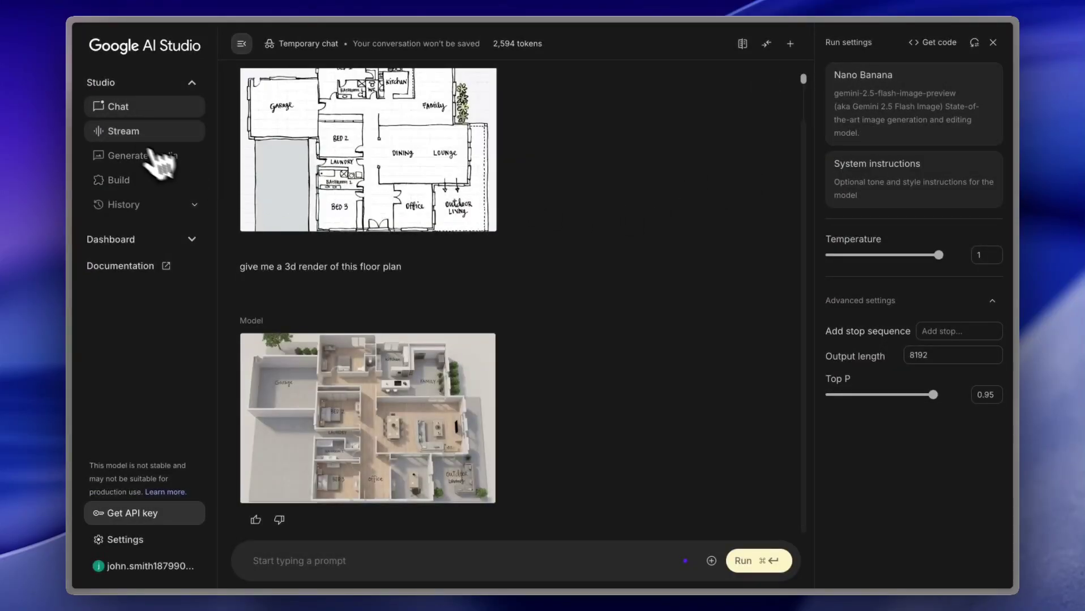
Step: Start a new chat and attach the red-fronted building photo
left_click(129, 111)
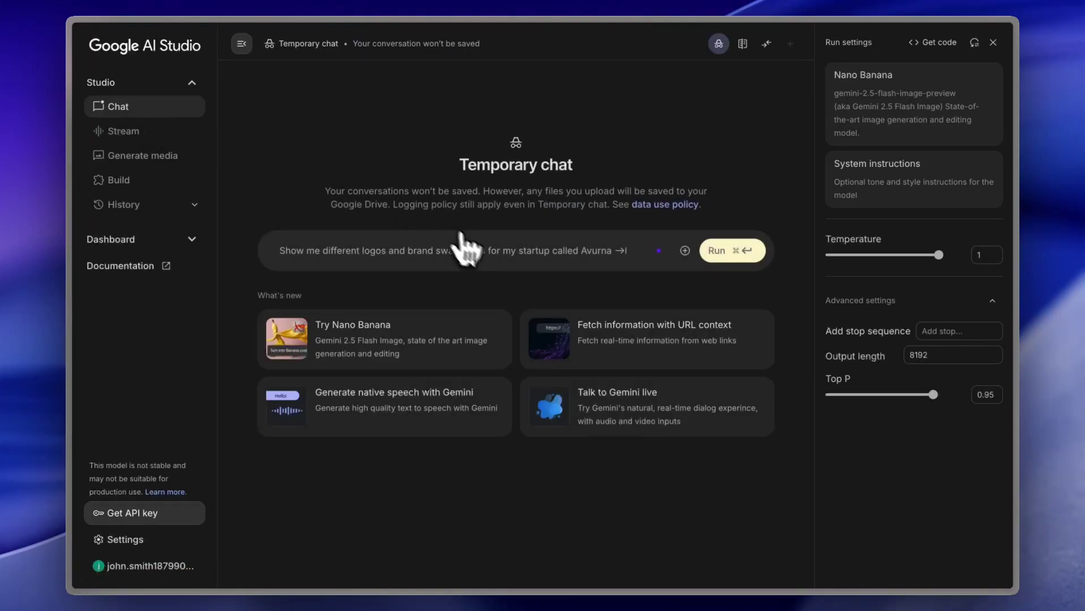
left_click(680, 251)
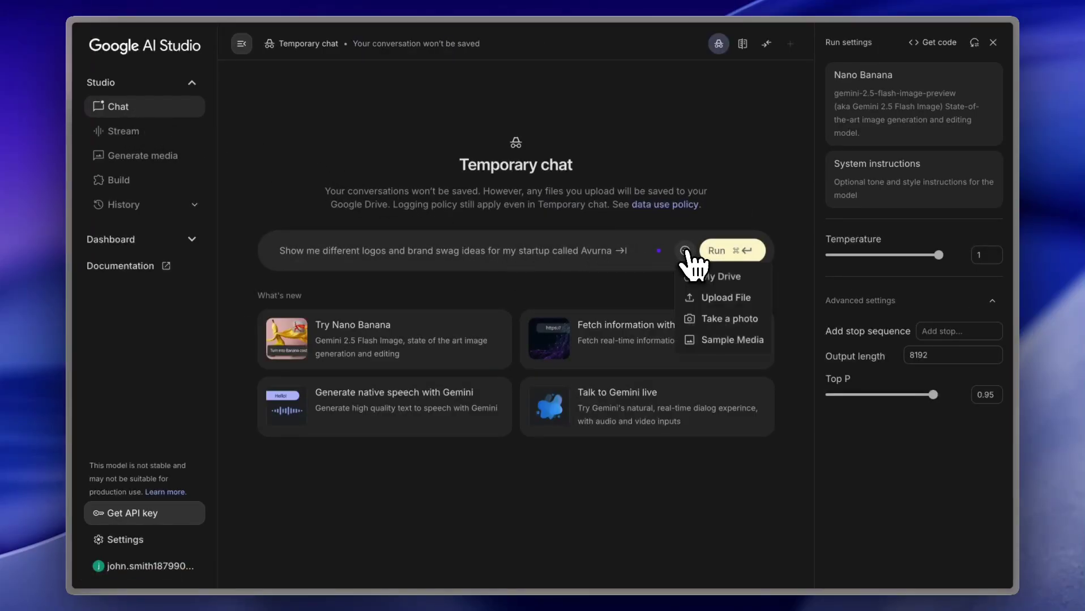
left_click(697, 298)
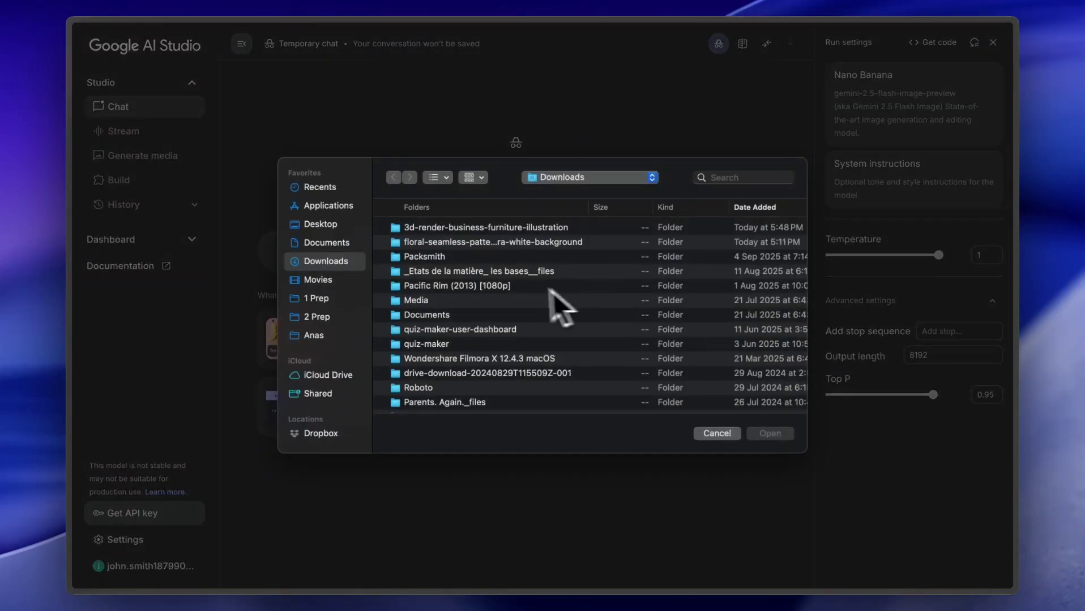
scroll(523, 303, "down", 10)
left_click(523, 366)
left_click(770, 433)
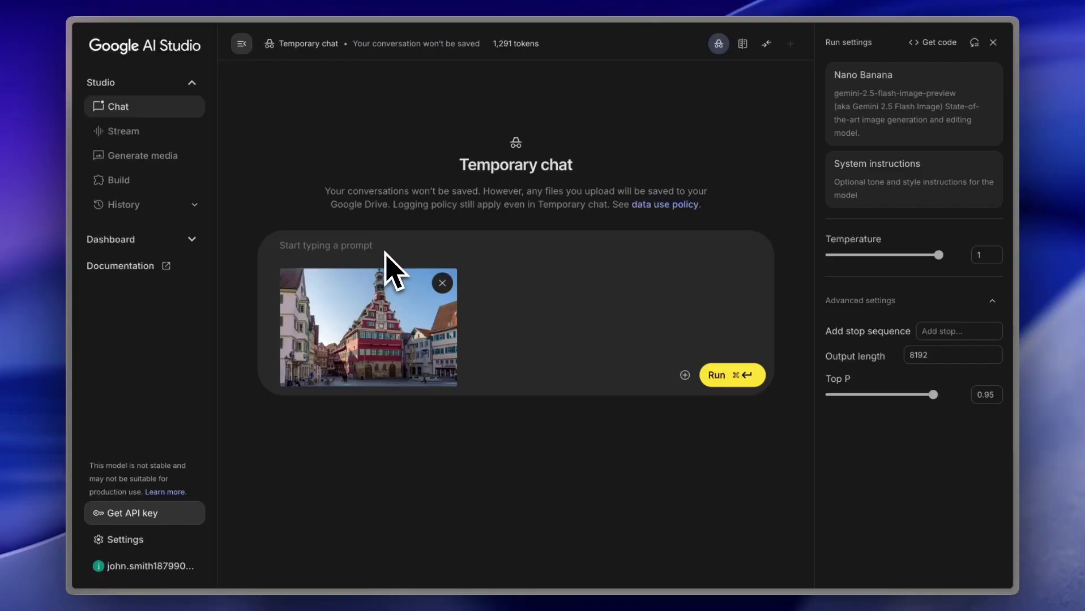
Step: Write the prompt asking for an isometric 45-degree top-view 3D render
mouse_move(346, 276)
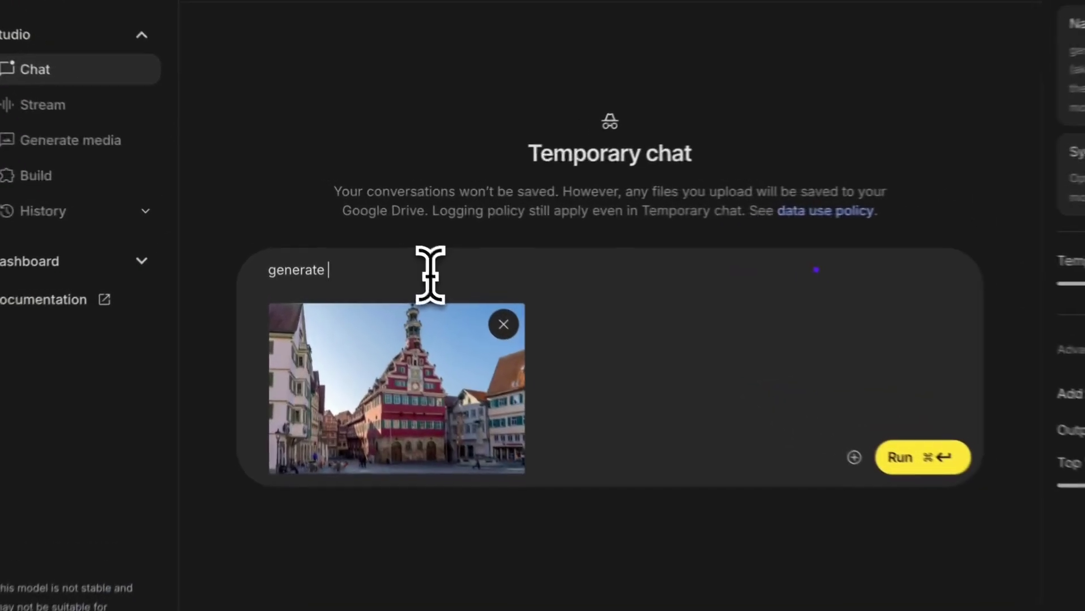
type("an")
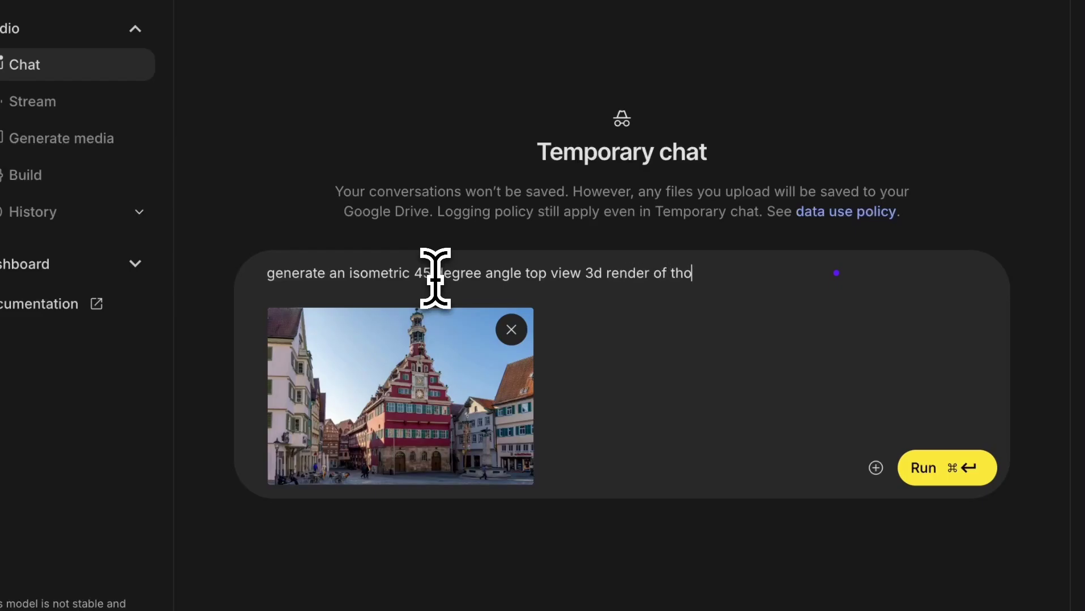
type("ing")
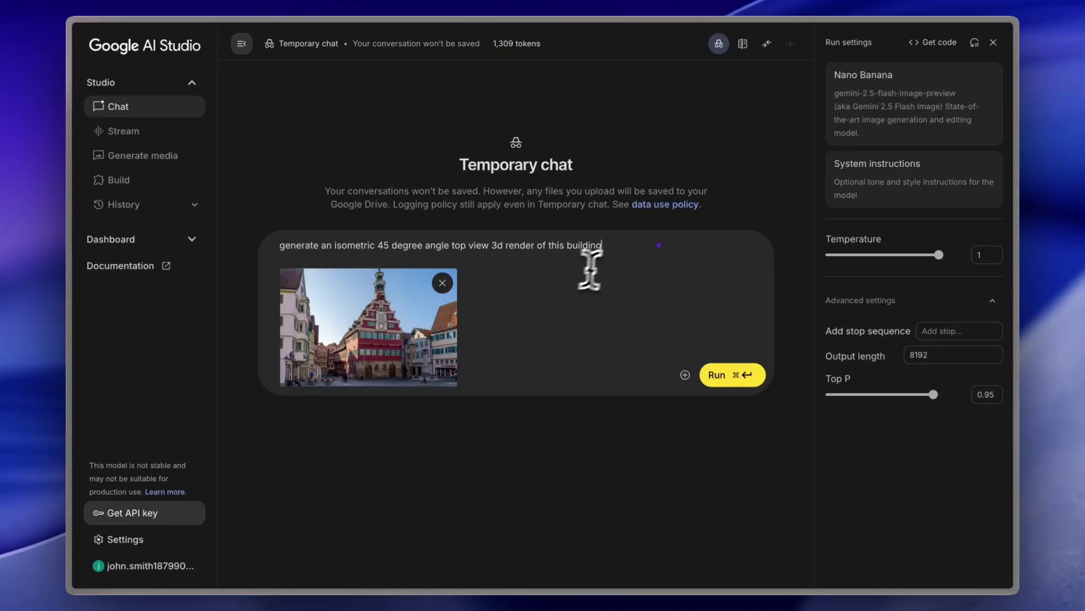
Step: Send the request, then view the isometric building render full size and download it as PNG
left_click(729, 382)
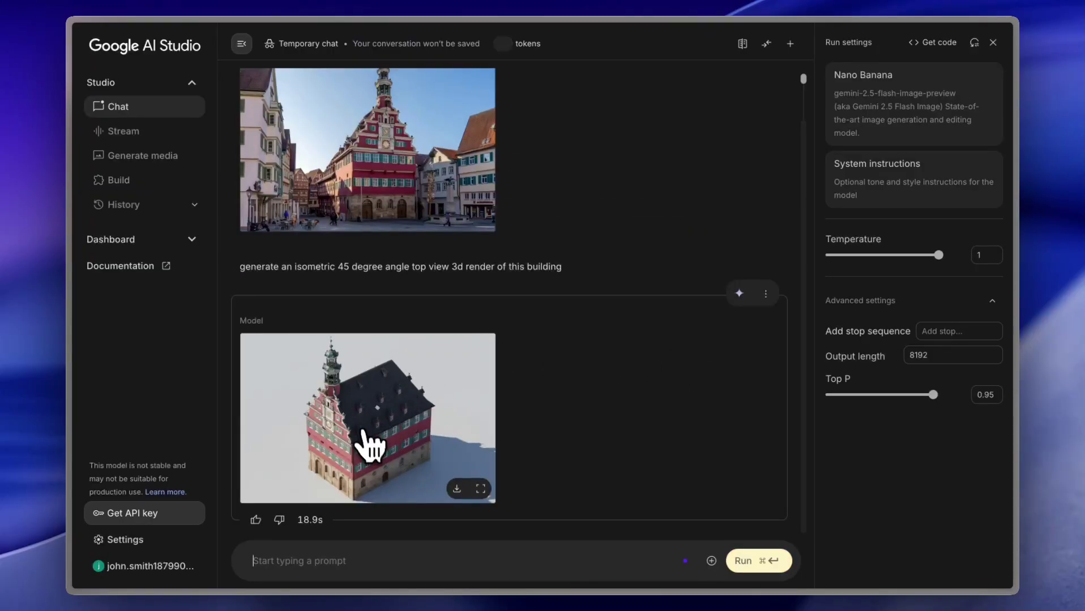
left_click(371, 432)
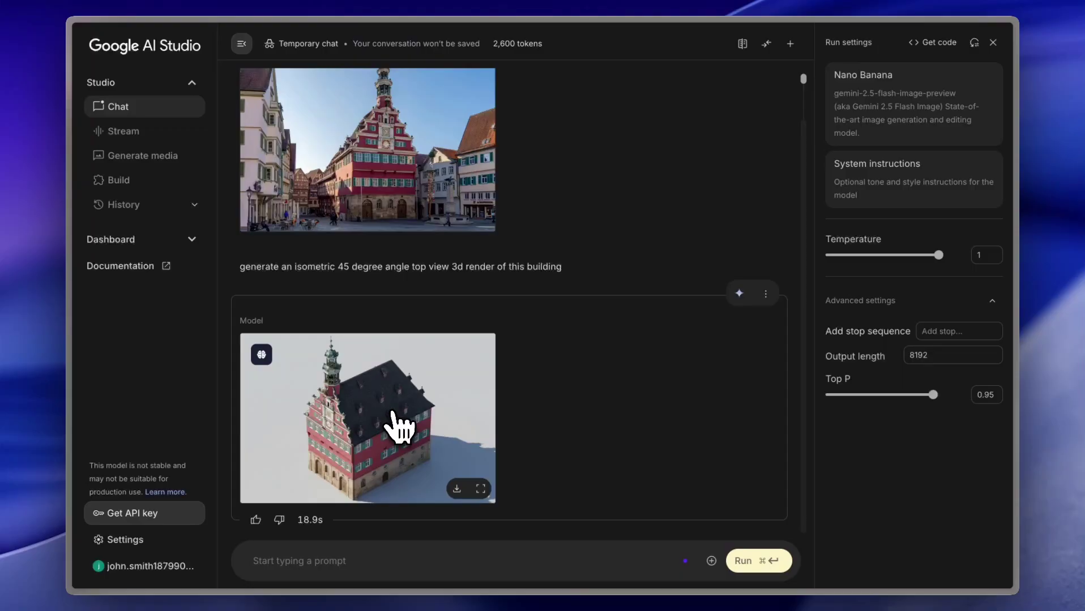
left_click(396, 422)
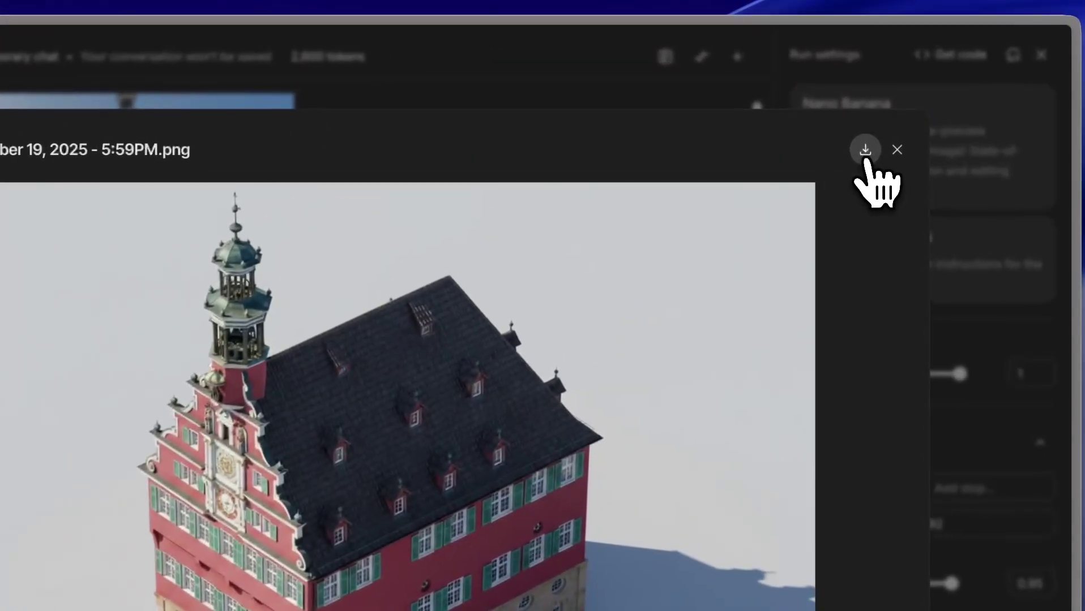
left_click(875, 106)
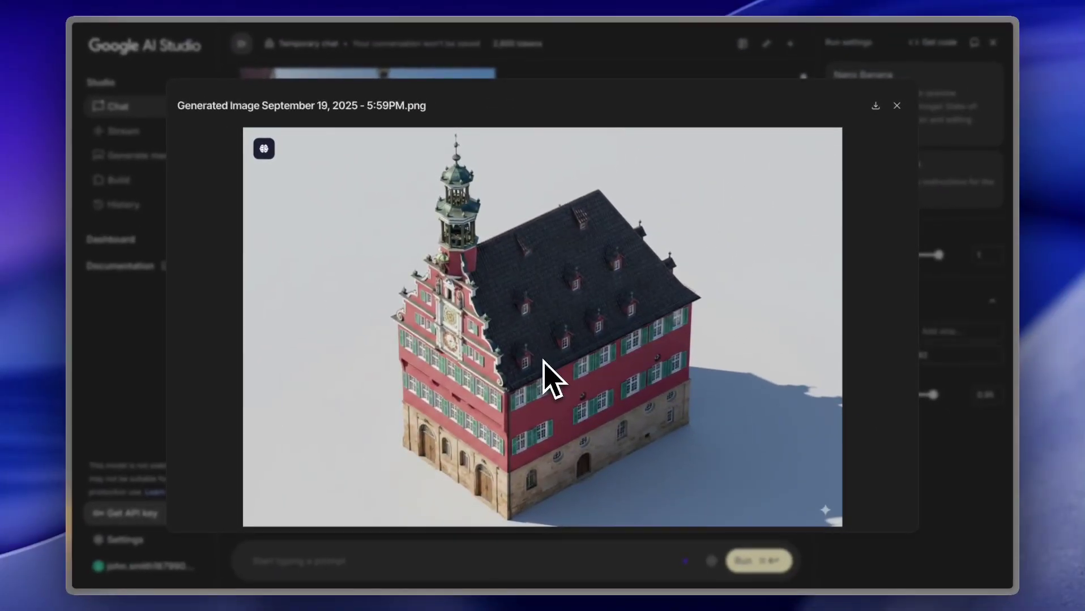
Step: In Meshy's Image to 3D, upload the downloaded building render PNG
mouse_move(102, 303)
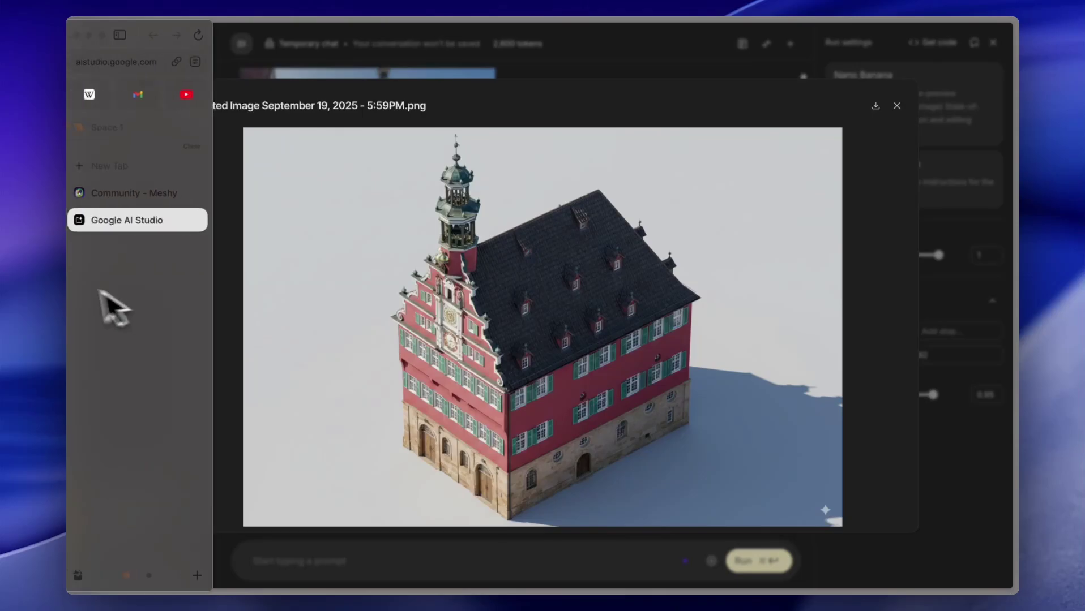
left_click(136, 192)
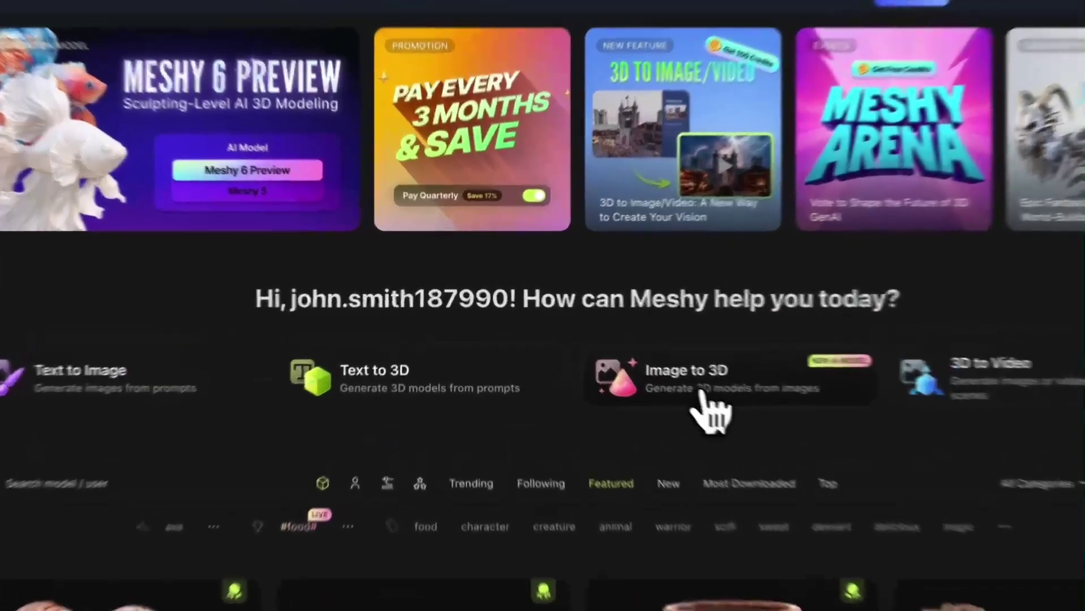
left_click(633, 347)
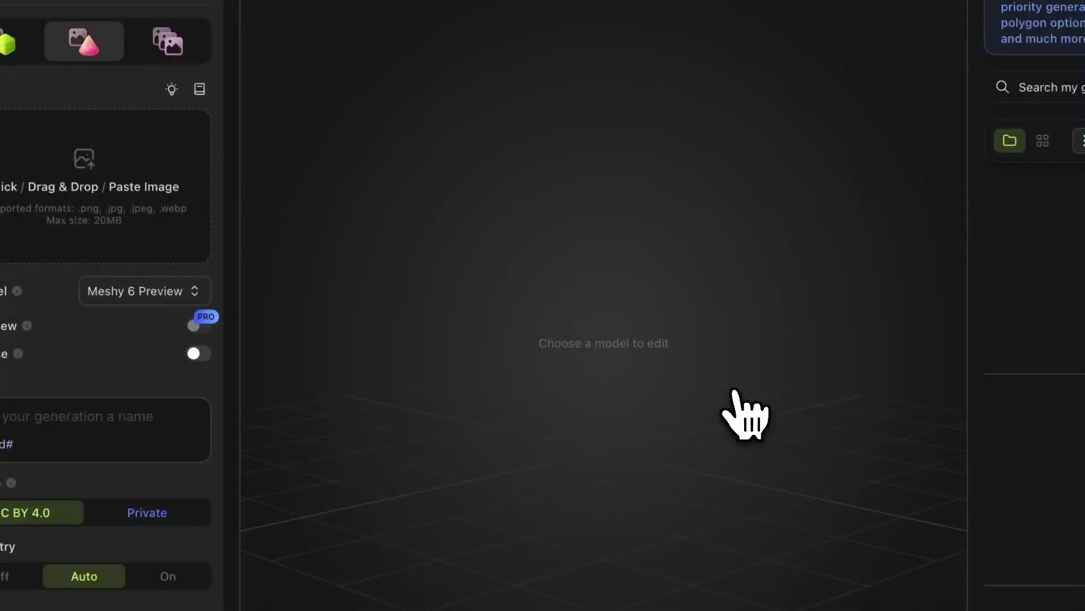
left_click(89, 175)
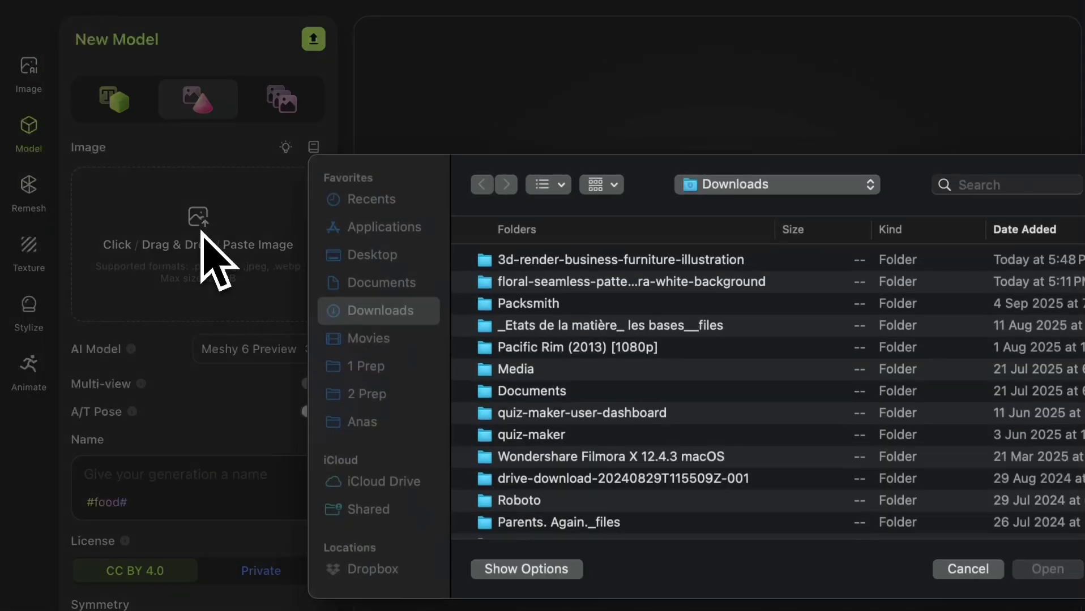
scroll(735, 396, "down", 5)
left_click(622, 414)
left_click(1047, 569)
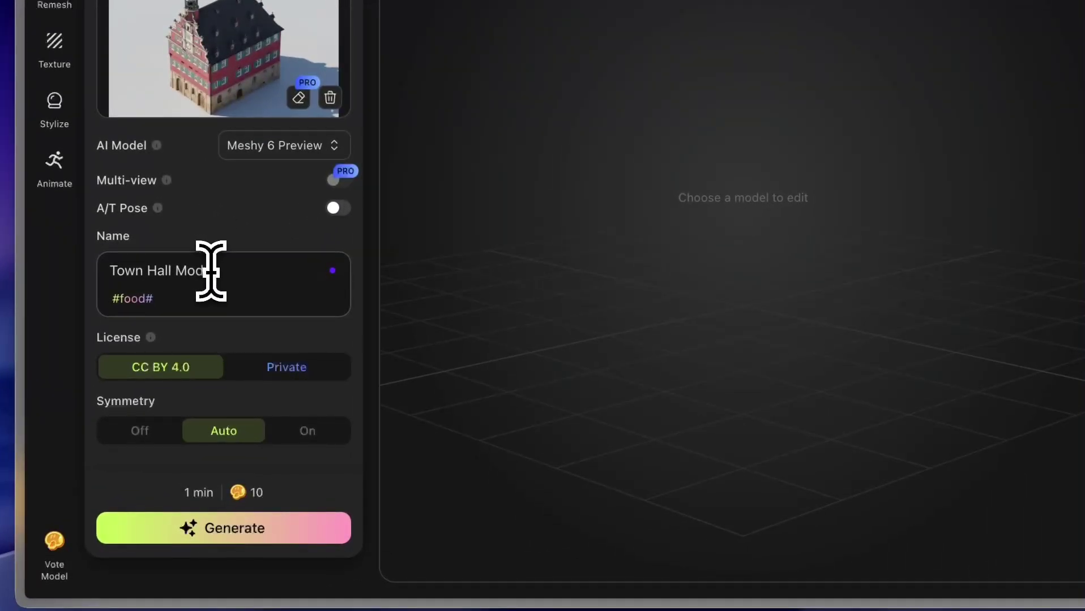
Step: Rename the generation to 'generate a 3d model of this building' and start generating
left_click(203, 372)
triple_click(221, 271)
type("genera")
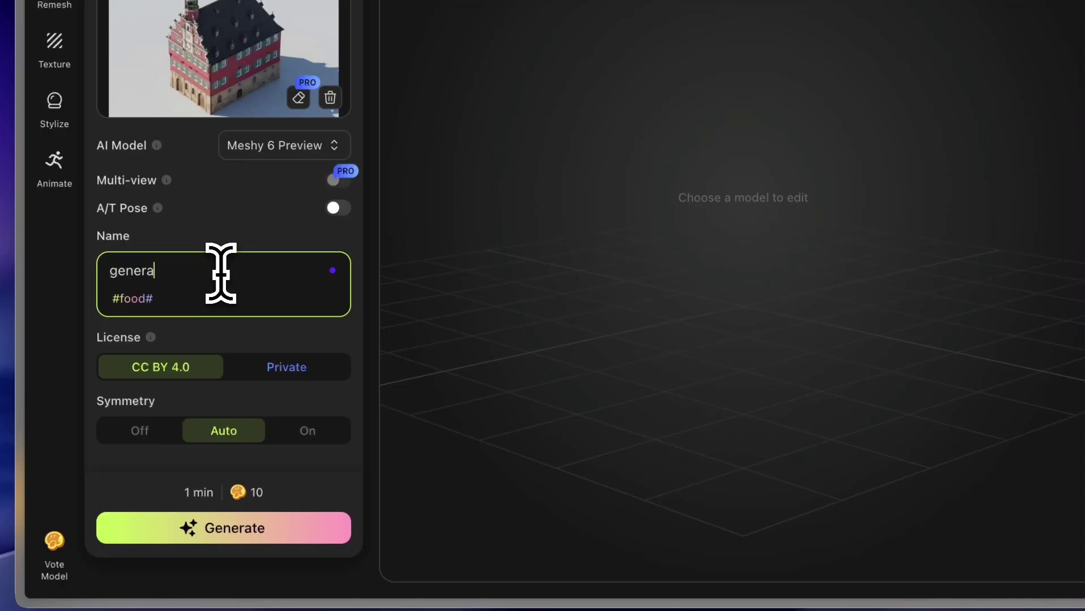
type("te a")
type(" 3d model of t")
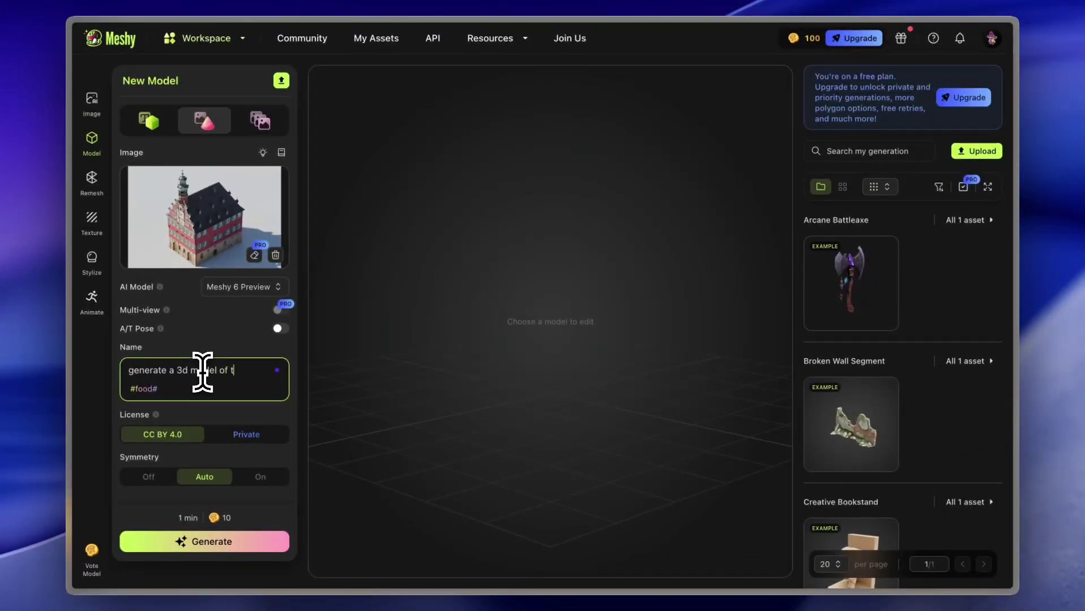
type("his building")
left_click(226, 558)
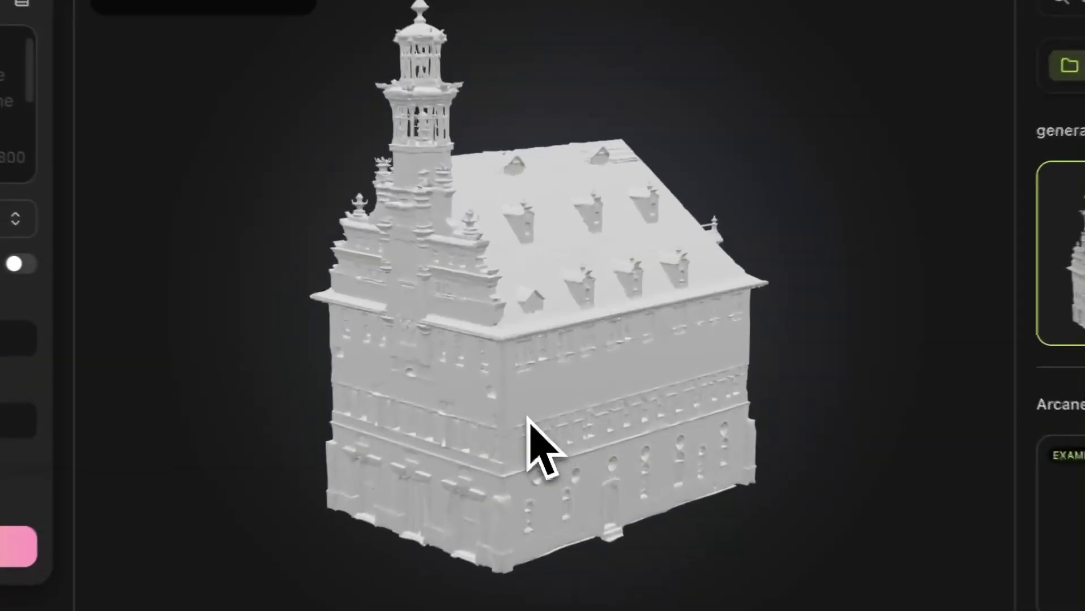
Step: Orbit the grey building model to inspect its front gable, roof, facade and tower
mouse_move(542, 391)
left_mouse_down()
mouse_move(638, 388)
mouse_move(540, 404)
left_mouse_up()
left_click_drag(515, 467, 617, 383)
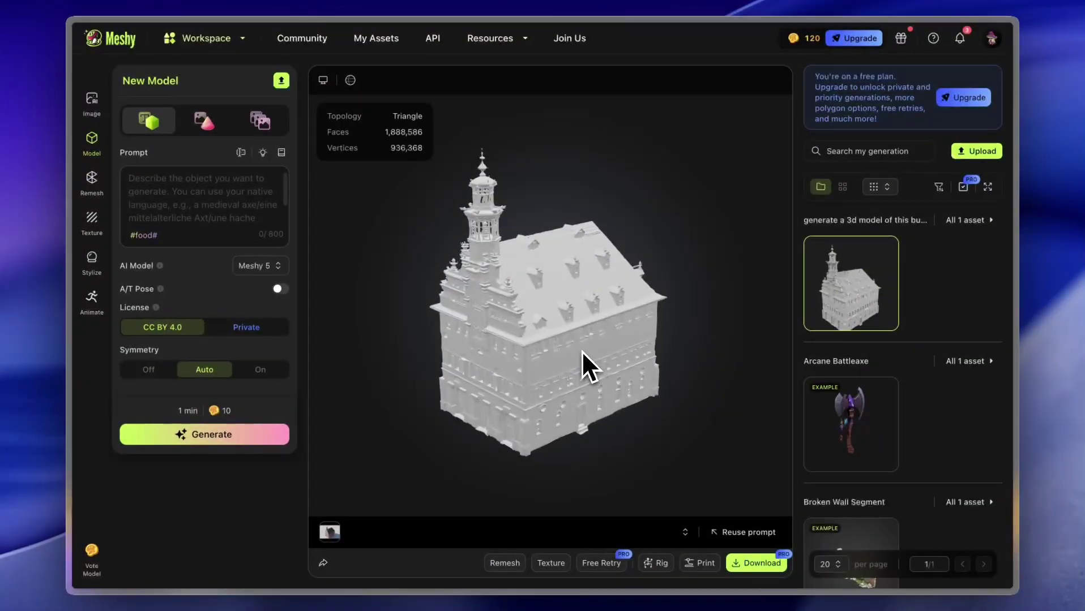
left_click_drag(582, 351, 542, 349)
scroll(545, 351, "up", 5)
scroll(545, 350, "down", 3)
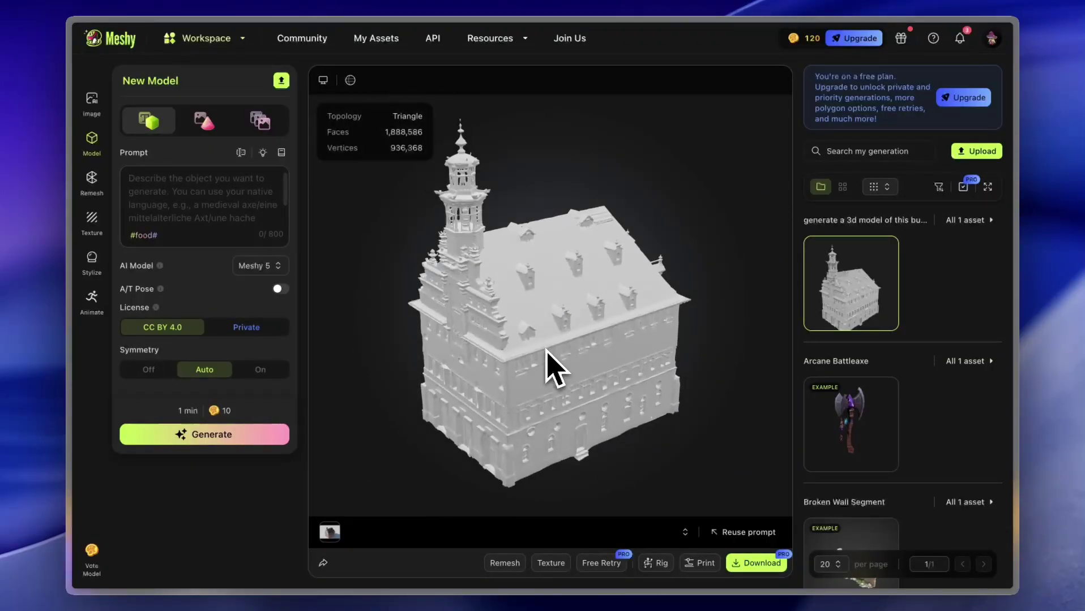
mouse_move(547, 350)
left_mouse_down()
mouse_move(665, 340)
mouse_move(542, 341)
left_mouse_up()
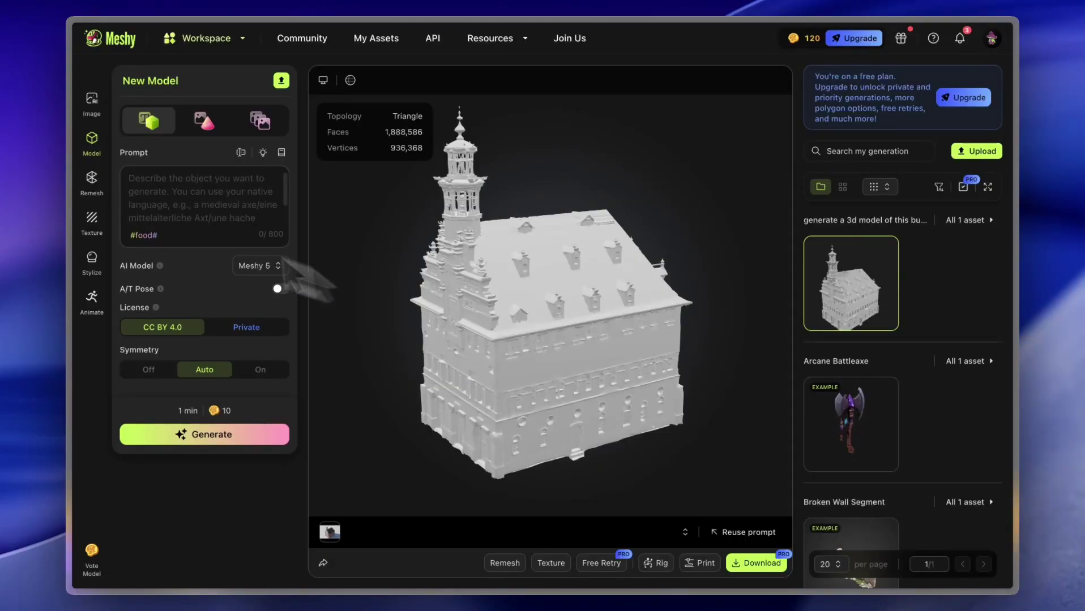
mouse_move(93, 190)
left_click(159, 226)
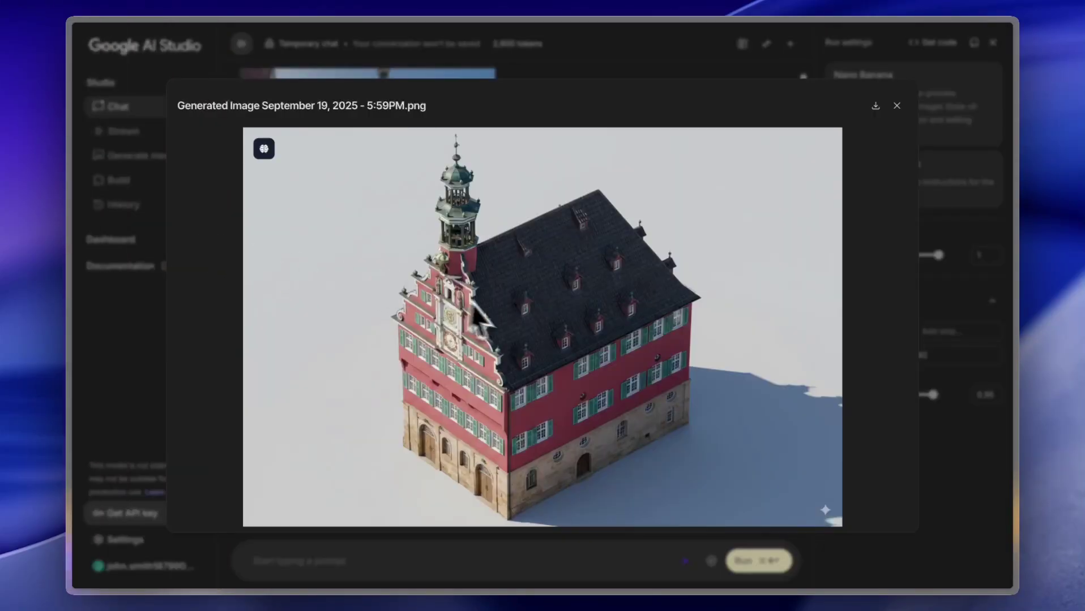